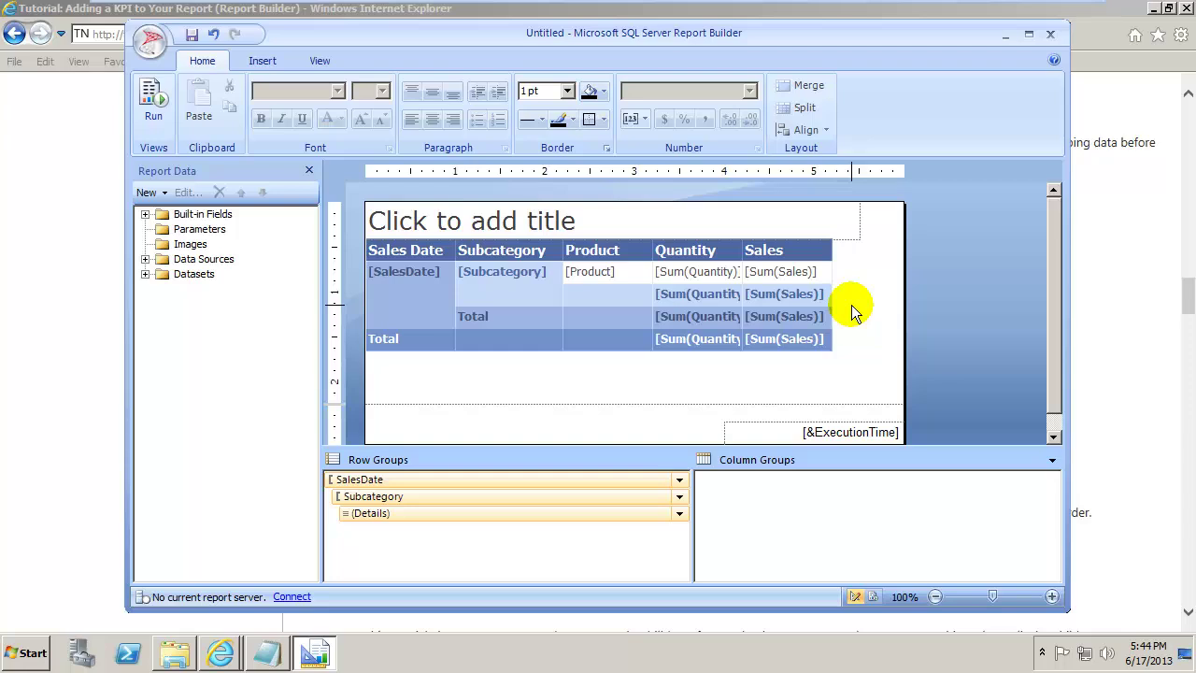
Open the fill color expression for the [Sum(Sales)] text box in the Subcategory group's subtotal row.
{"action": "left_click", "coordinate": [822, 261]}
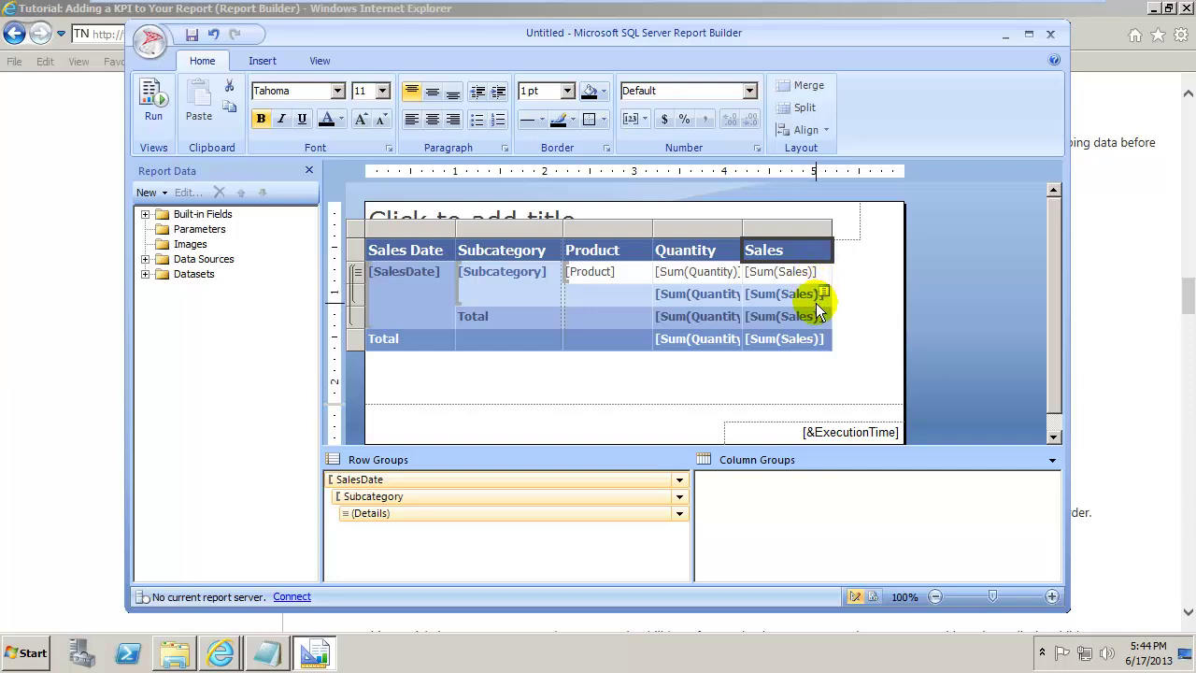
{"action": "left_click", "coordinate": [814, 303]}
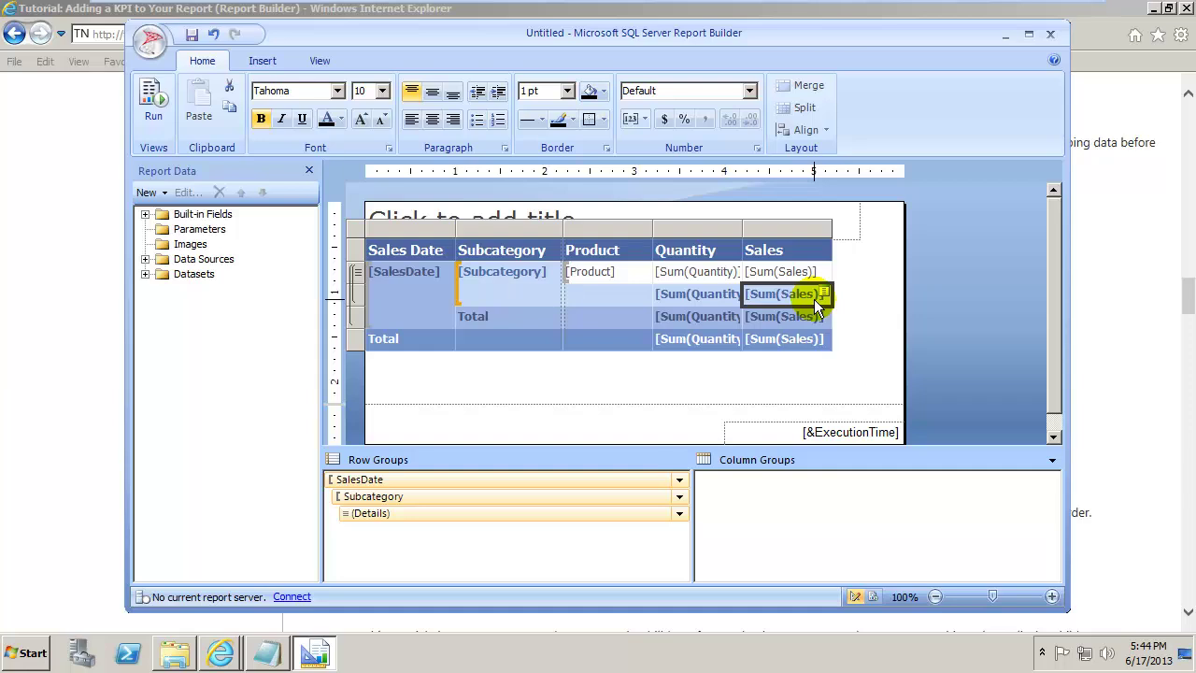
{"action": "right_click", "coordinate": [816, 305]}
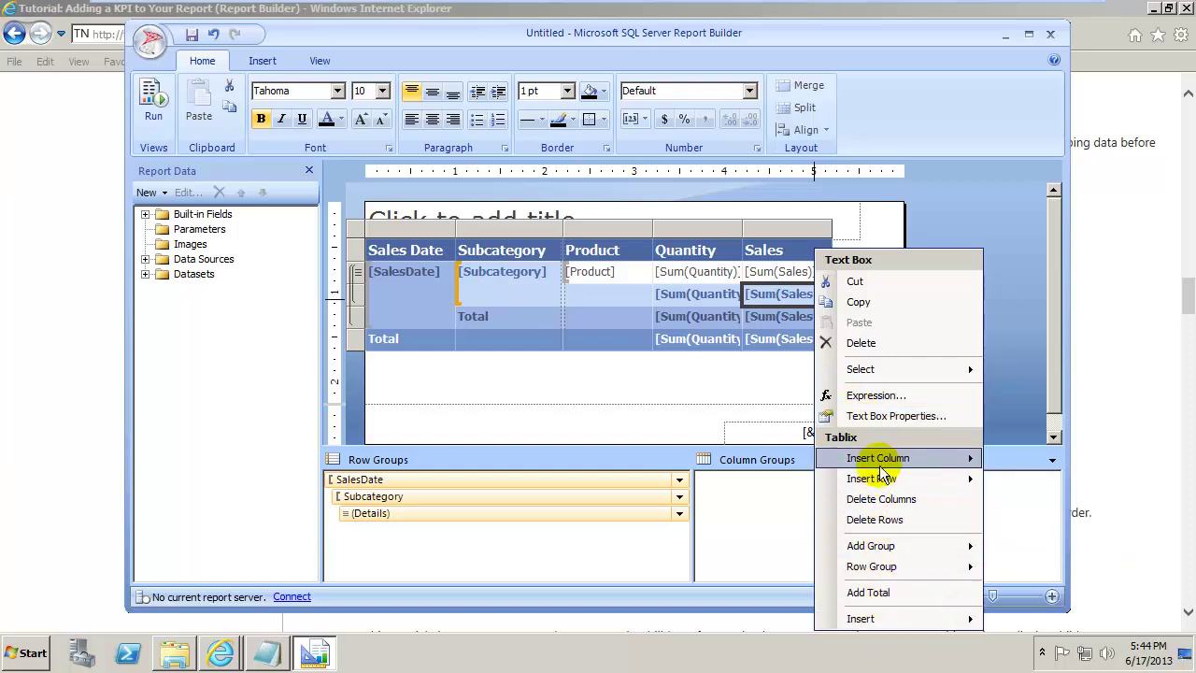
{"action": "mouse_move", "coordinate": [883, 469]}
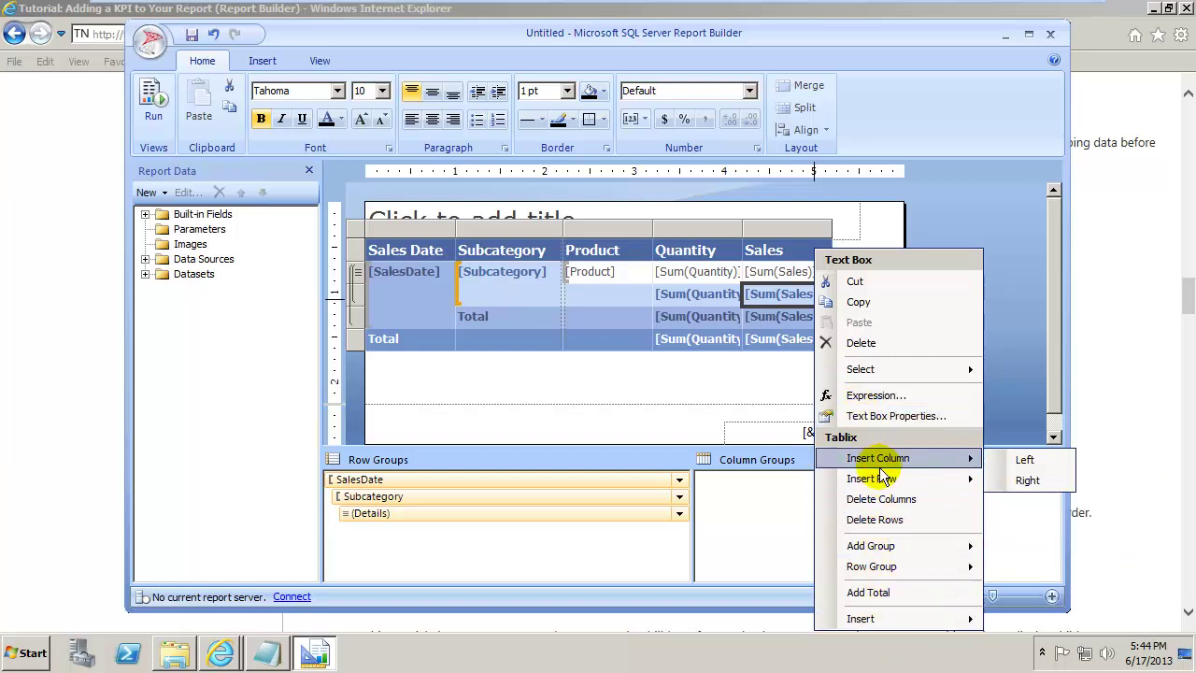
{"action": "left_click", "coordinate": [883, 418]}
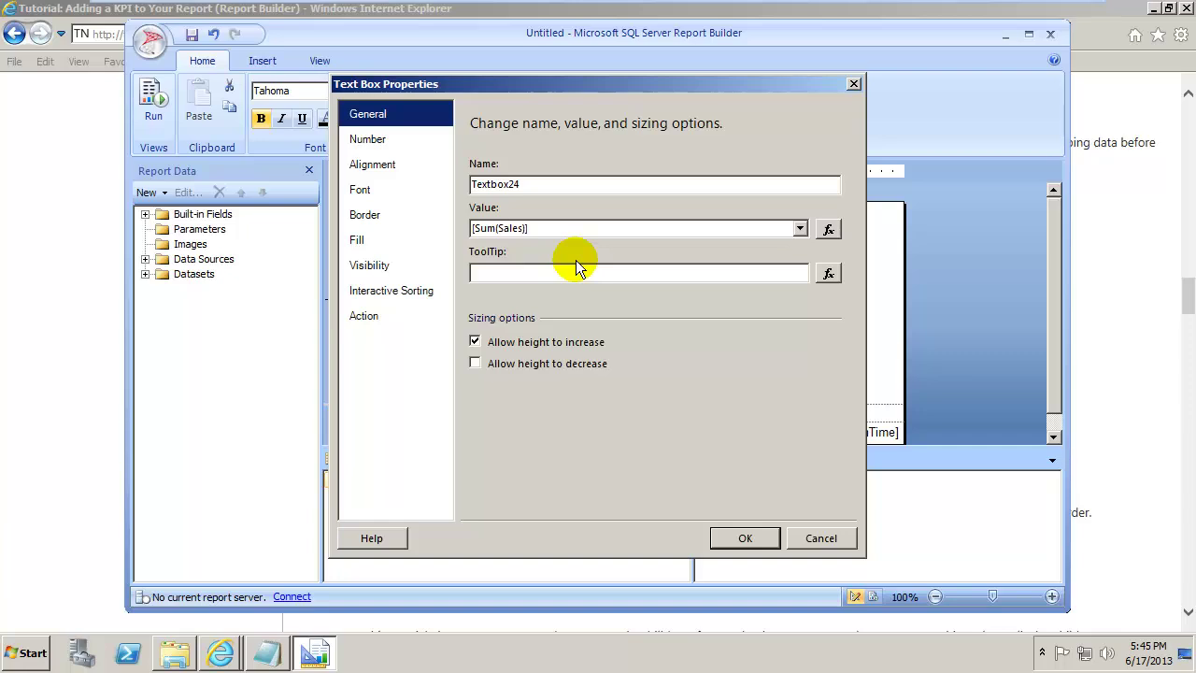
{"action": "left_click", "coordinate": [367, 242]}
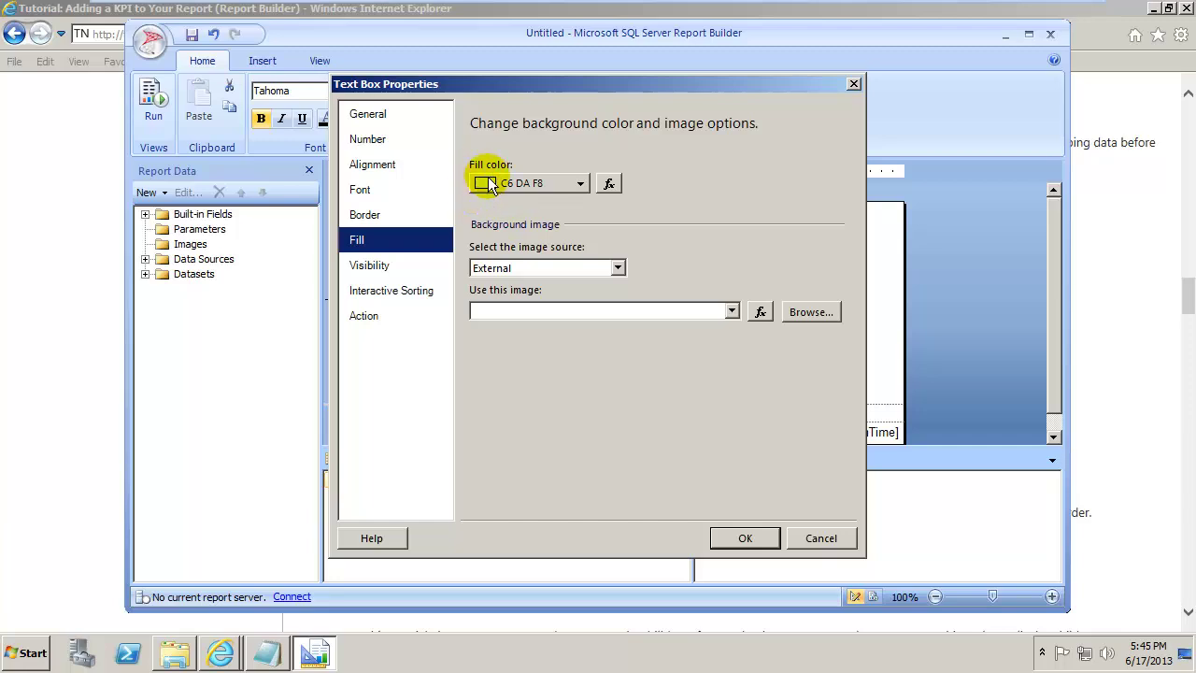
{"action": "left_click", "coordinate": [608, 184]}
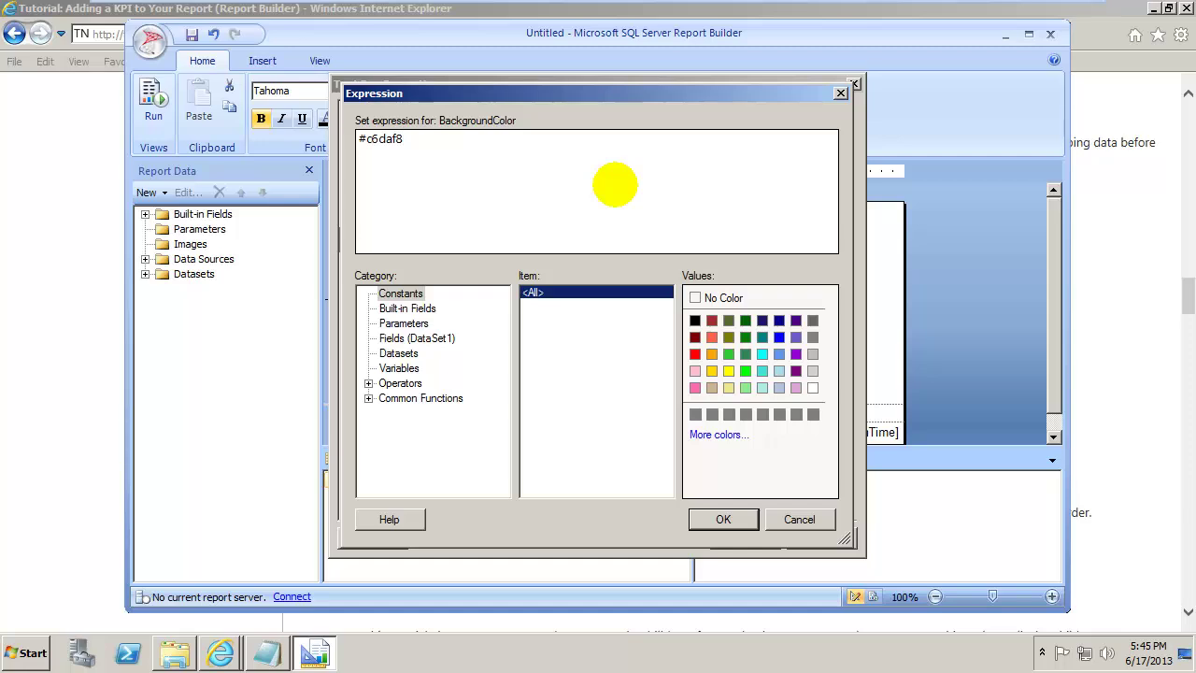
Replace the color value with the start of an expression: =IIF(Sum(Fields!Sales.Value) >= 5000, "Lime".
{"action": "key", "text": "BackSpace"}
{"action": "key", "text": "BackSpace"}
{"action": "key", "text": "BackSpace"}
{"action": "key", "text": "BackSpace"}
{"action": "key", "text": "BackSpace"}
{"action": "key", "text": "BackSpace"}
{"action": "key", "text": "BackSpace"}
{"action": "type", "text": "="}
{"action": "type", "text": "IIF("}
{"action": "type", "text": "Sum(Fields!Sales"}
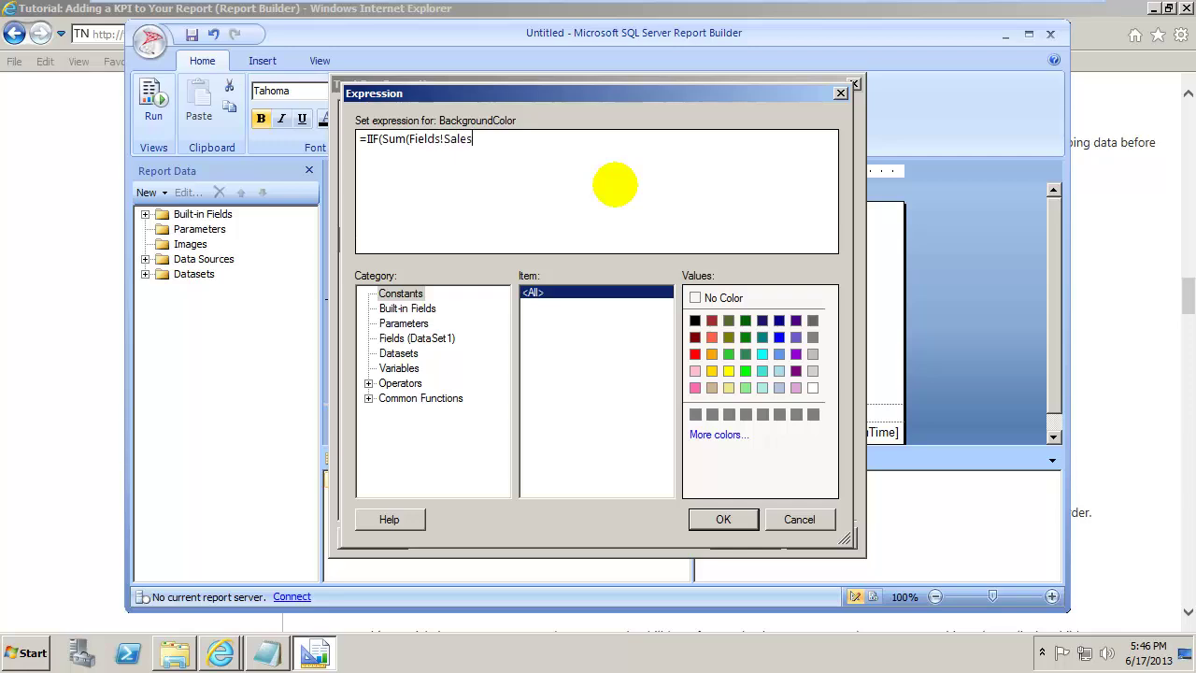
{"action": "key", "text": "BackSpace"}
{"action": "type", "text": "s."}
{"action": "type", "text": "Value) >= 5000, \"Lime\""}
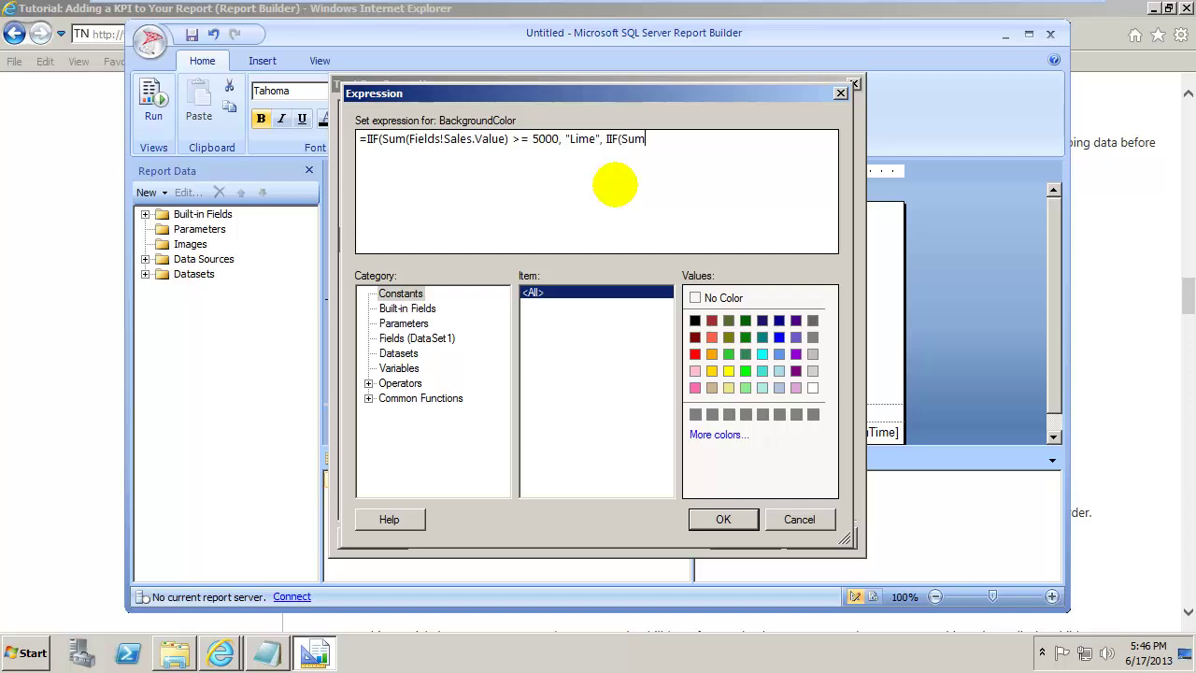
Continue the expression with a nested IIF that sums the Sales field of DataSet1.
{"action": "type", "text": "(Fields"}
{"action": "key", "text": "BackSpace"}
{"action": "key", "text": "BackSpace"}
{"action": "key", "text": "BackSpace"}
{"action": "key", "text": "BackSpace"}
{"action": "key", "text": "BackSpace"}
{"action": "key", "text": "BackSpace"}
{"action": "left_click", "coordinate": [391, 342]}
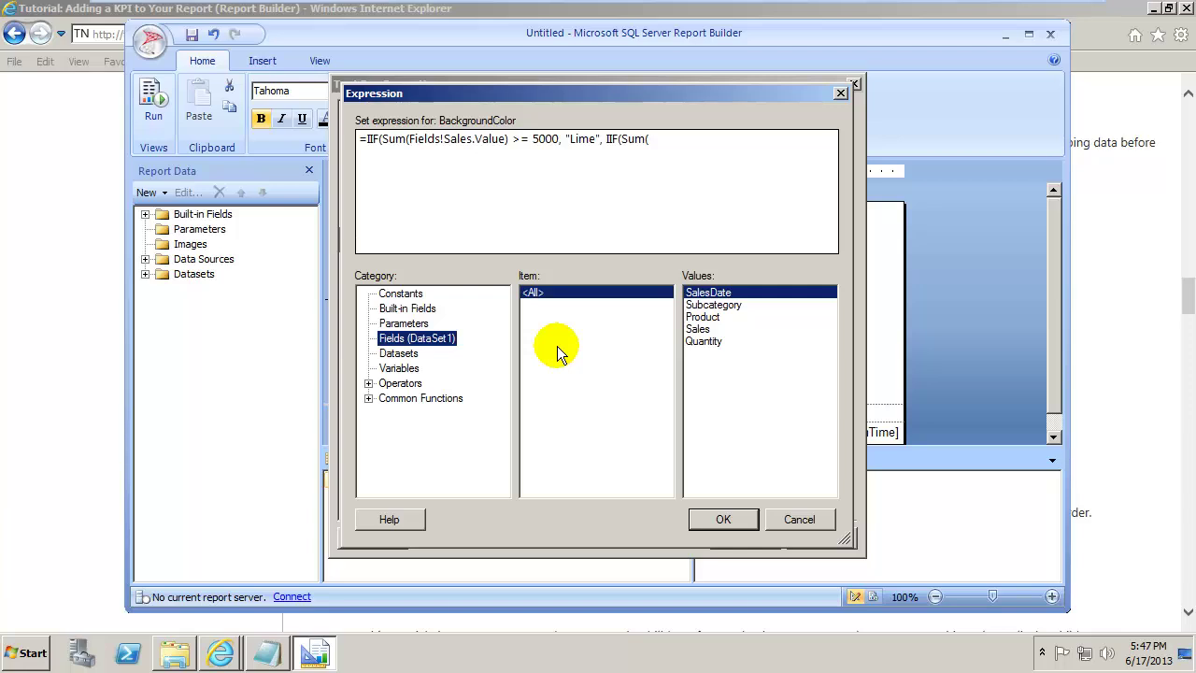
{"action": "left_click", "coordinate": [693, 329]}
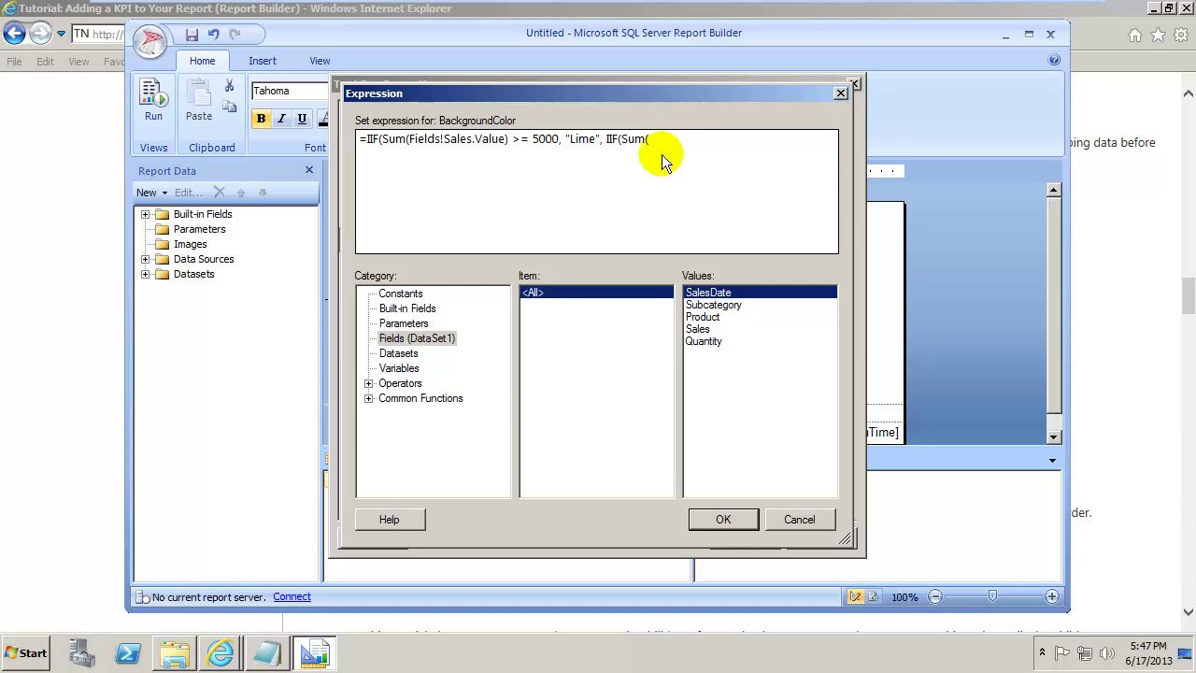
{"action": "left_click", "coordinate": [699, 330]}
{"action": "double_click", "coordinate": [698, 331]}
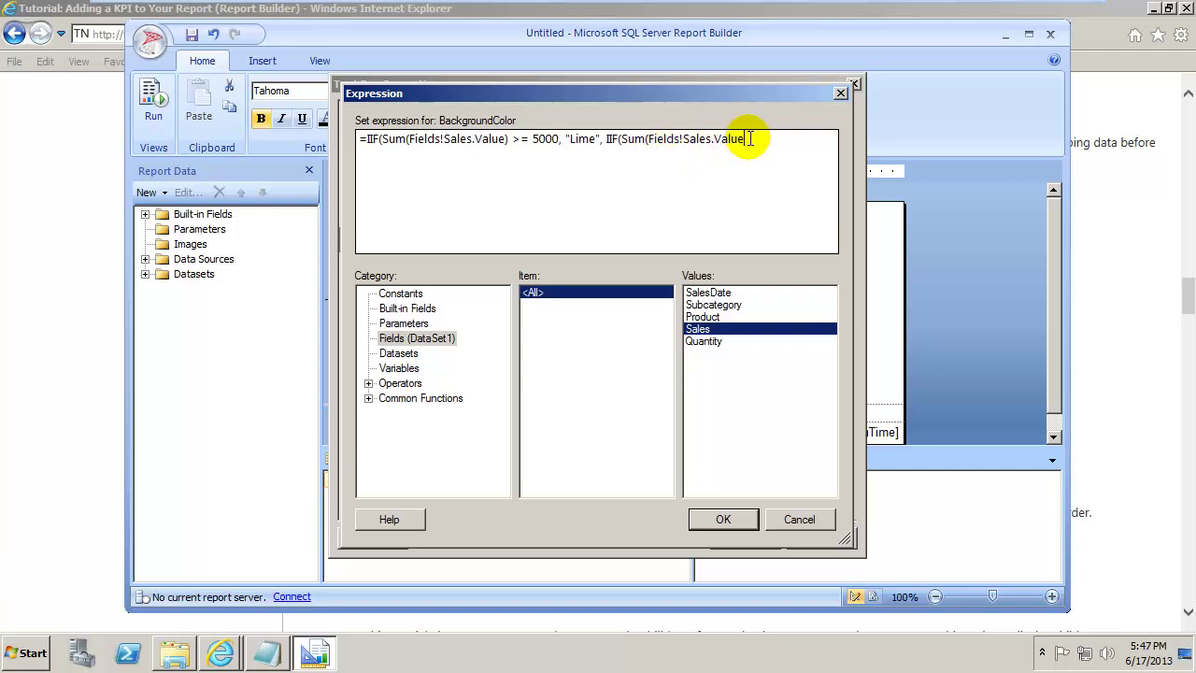
Complete the nested condition with < 2500, "Red", "Yellow")) and apply the fill expression to the text box.
{"action": "type", "text": ") < 2500, \"R"}
{"action": "key", "text": "BackSpace"}
{"action": "key", "text": "BackSpace"}
{"action": "type", "text": "\"Red\", \"Yellow\"))"}
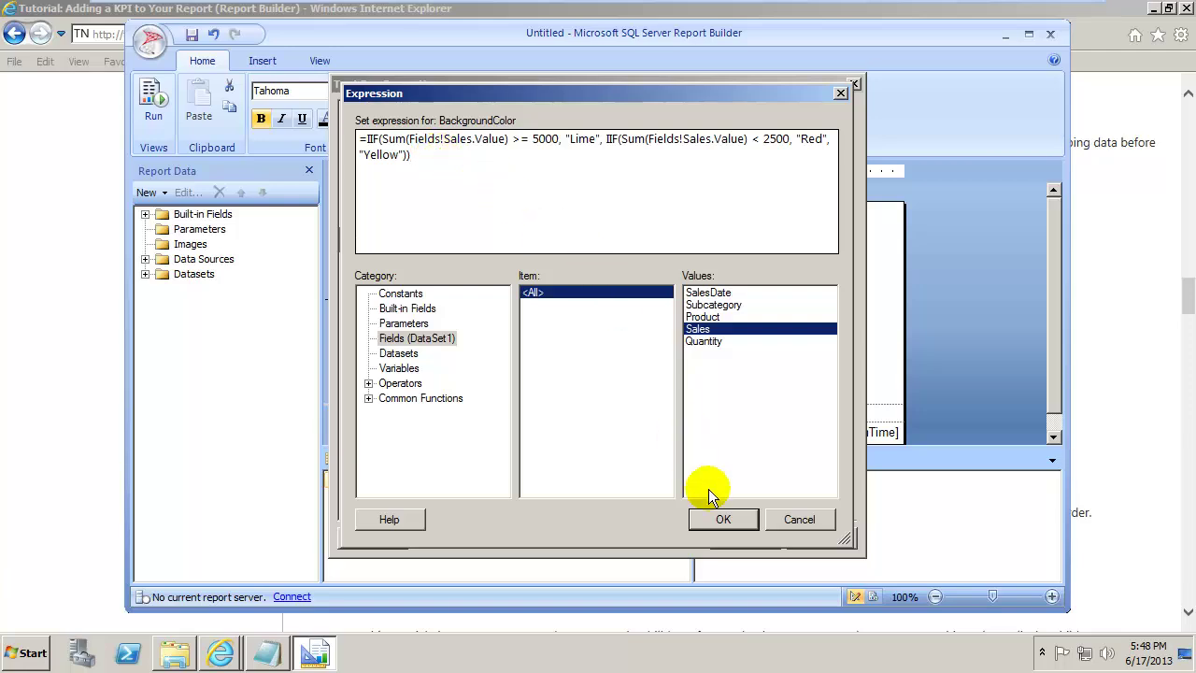
{"action": "left_click", "coordinate": [718, 518]}
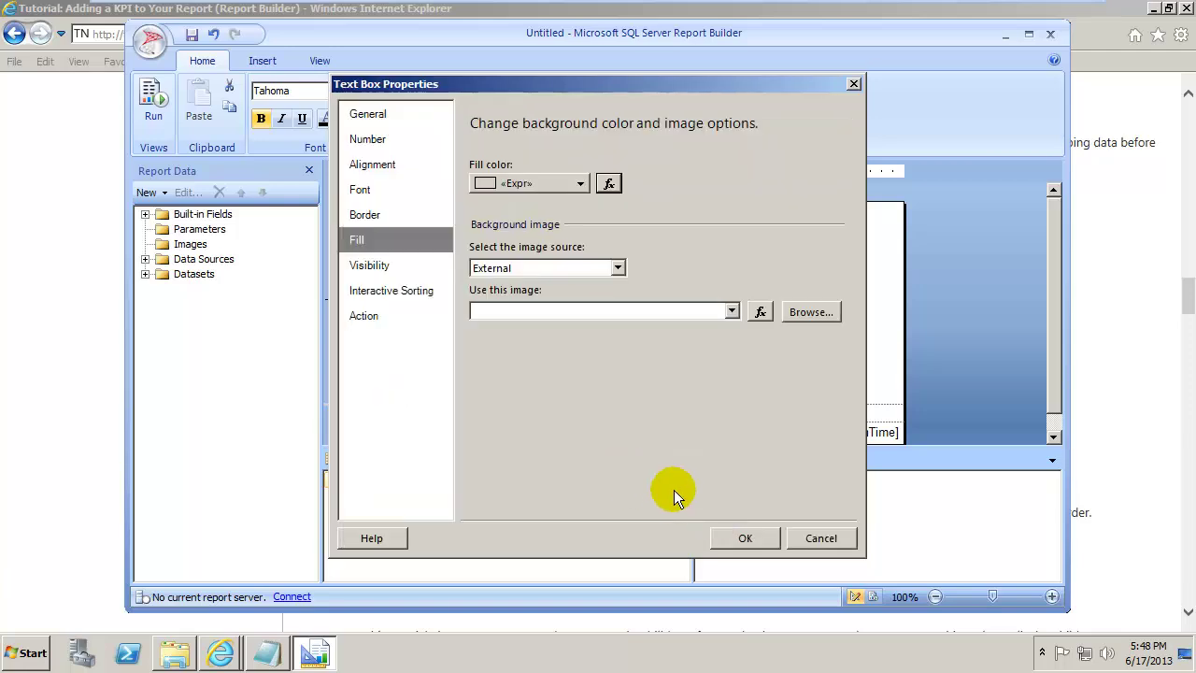
{"action": "left_click", "coordinate": [737, 537]}
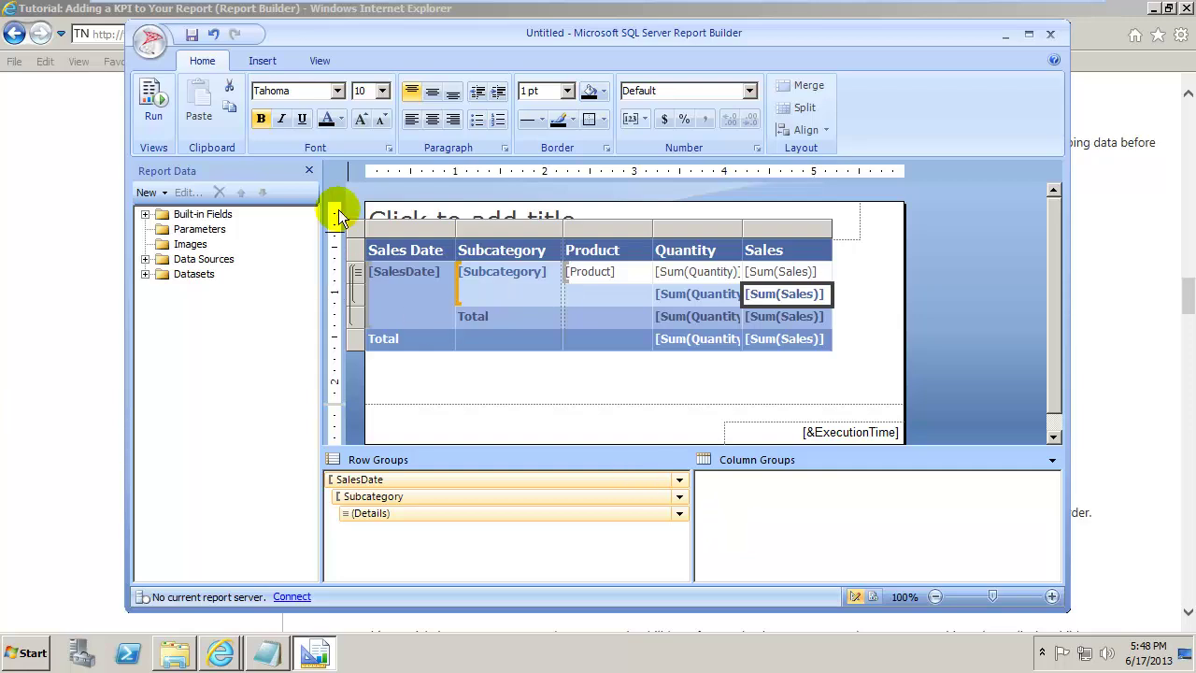
Run the report and expand the sales dates 1/5/2009 through 1/9/2009 to check the Sales cell colors.
{"action": "left_click", "coordinate": [152, 101]}
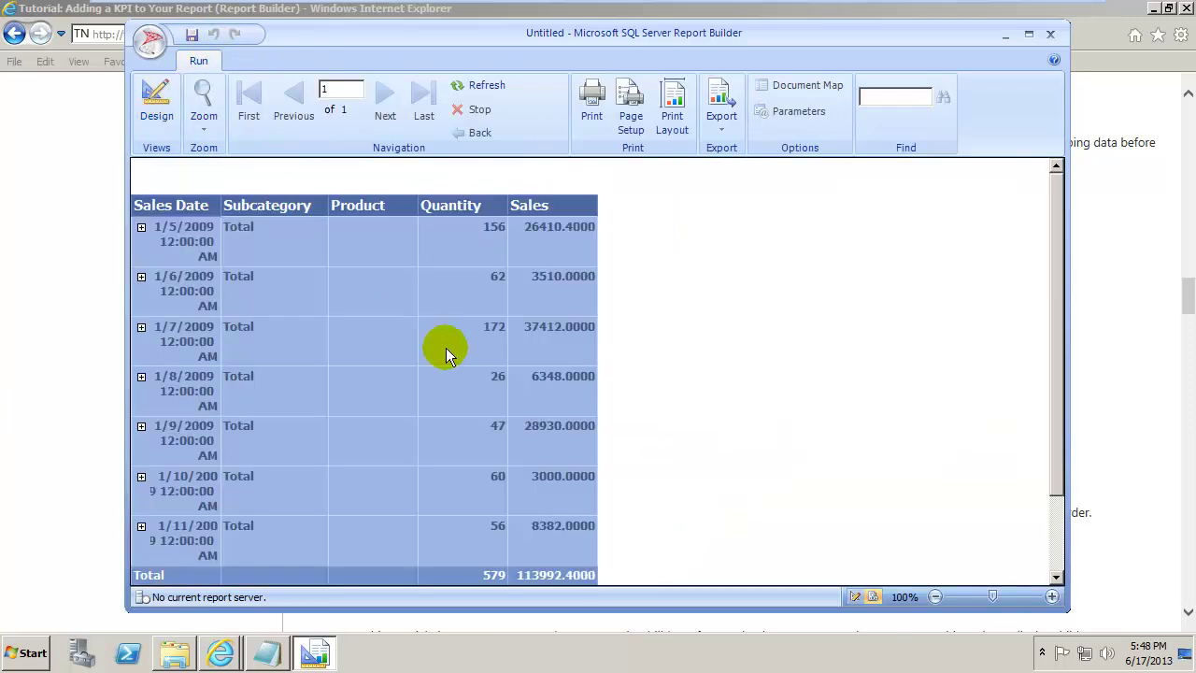
{"action": "left_click", "coordinate": [142, 227]}
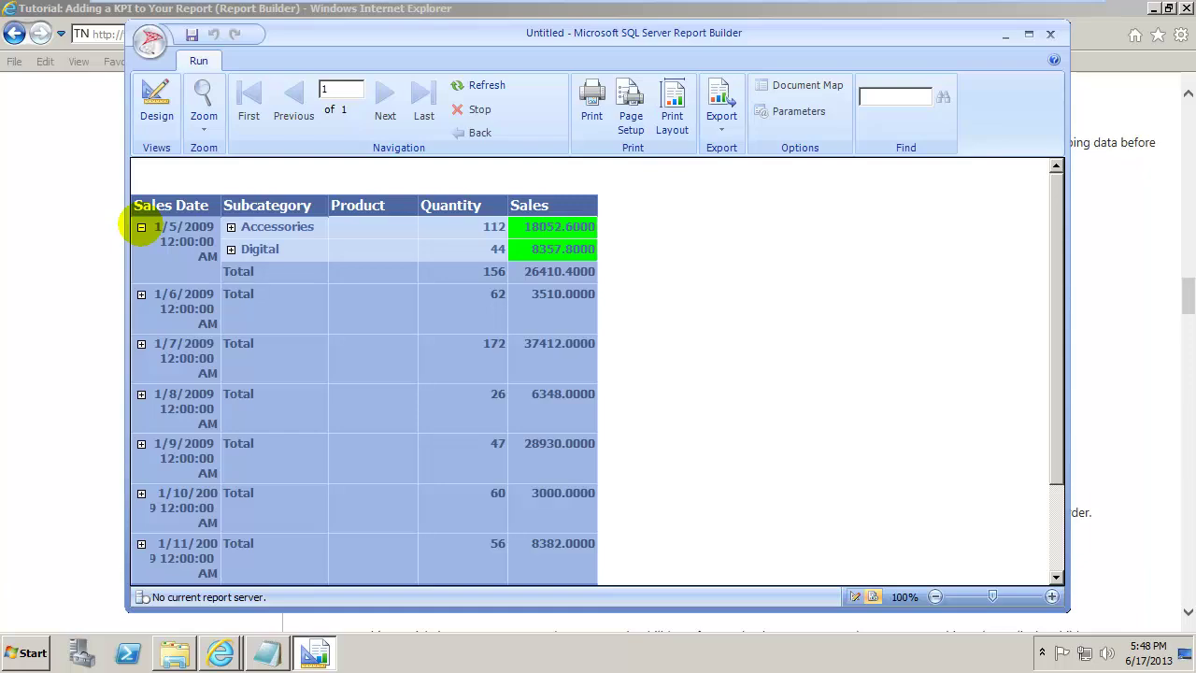
{"action": "left_click", "coordinate": [141, 294]}
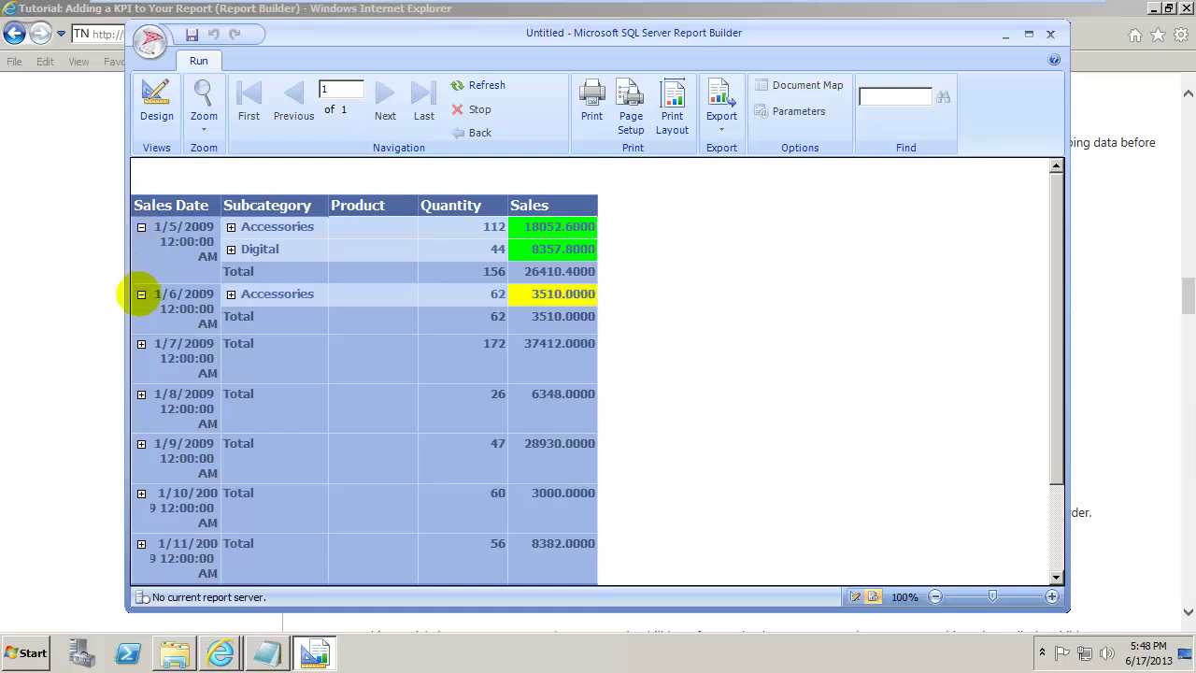
{"action": "left_click", "coordinate": [141, 344]}
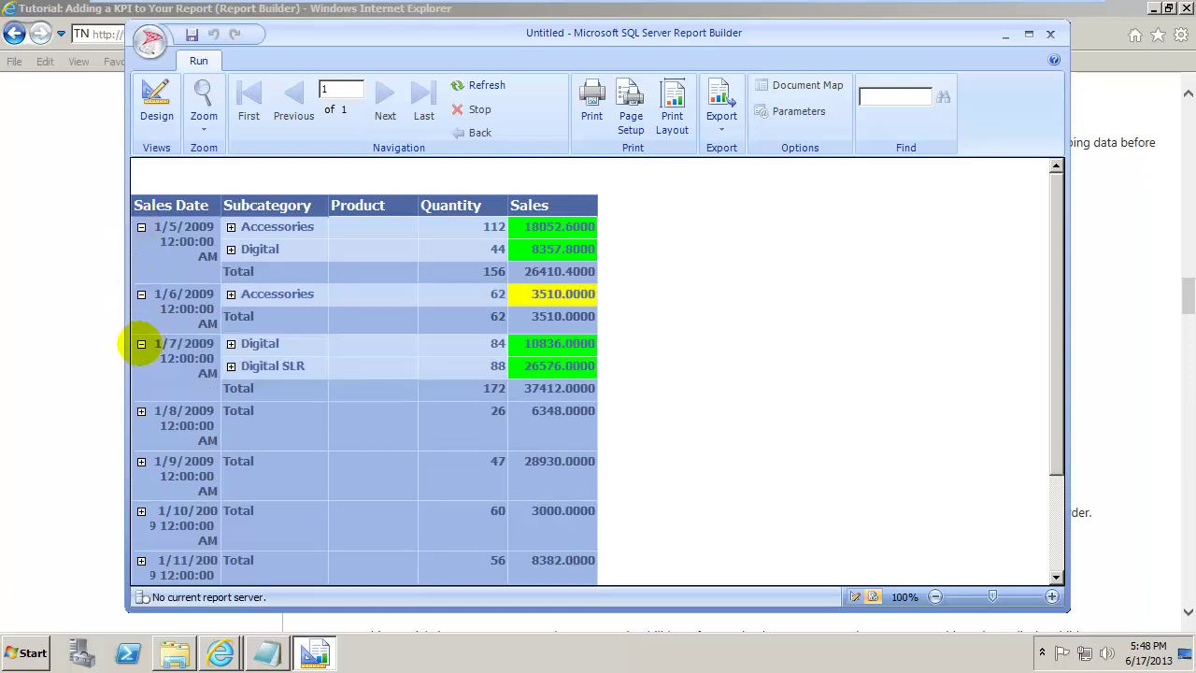
{"action": "left_click", "coordinate": [142, 411]}
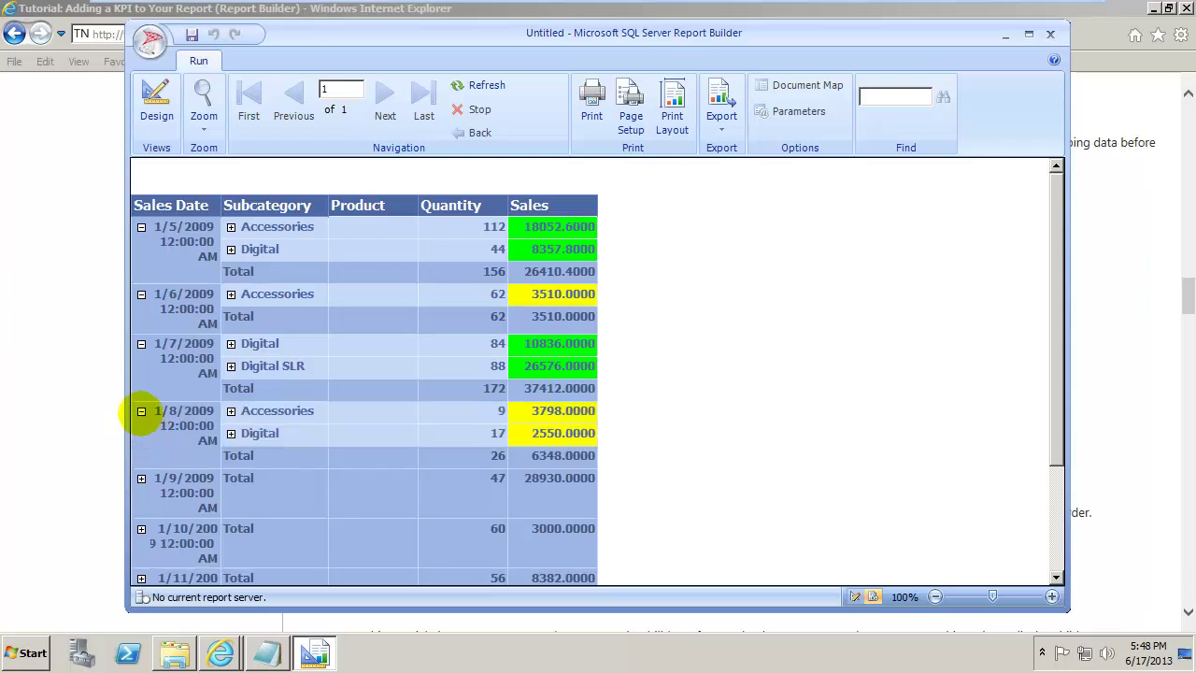
{"action": "left_click", "coordinate": [141, 479]}
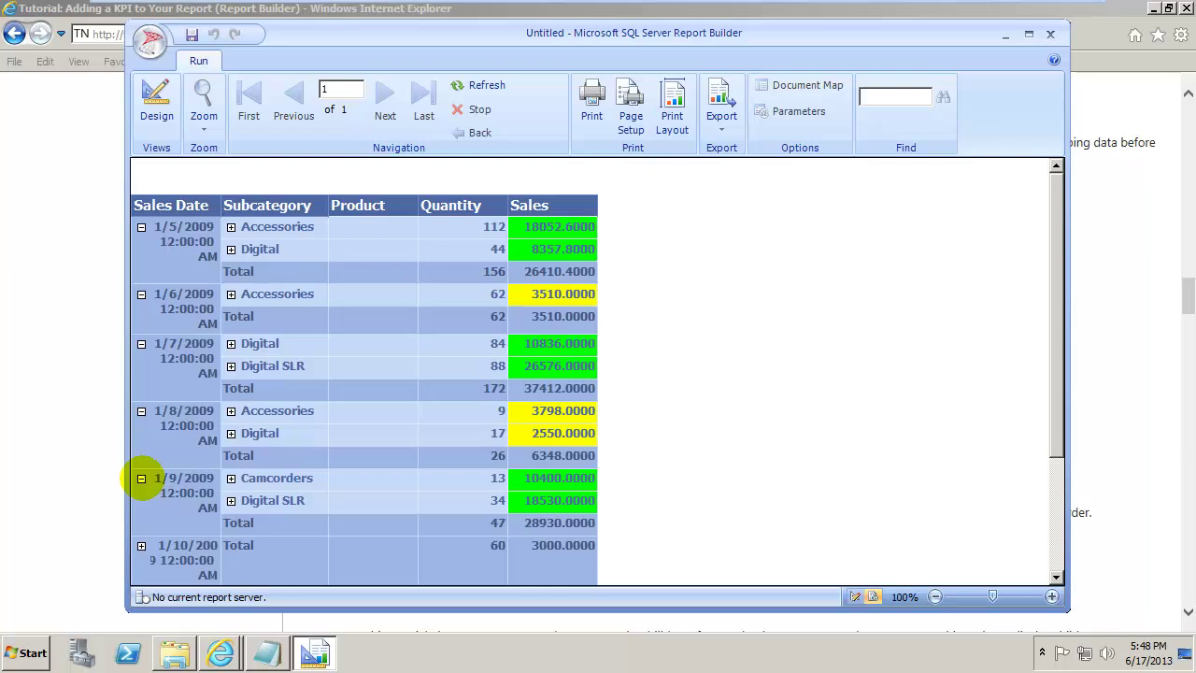
Expand 1/11/2009 and check the products under its Accessories subcategory, then collapse that subcategory again.
{"action": "left_click_drag", "start_coordinate": [1058, 253], "coordinate": [1072, 370]}
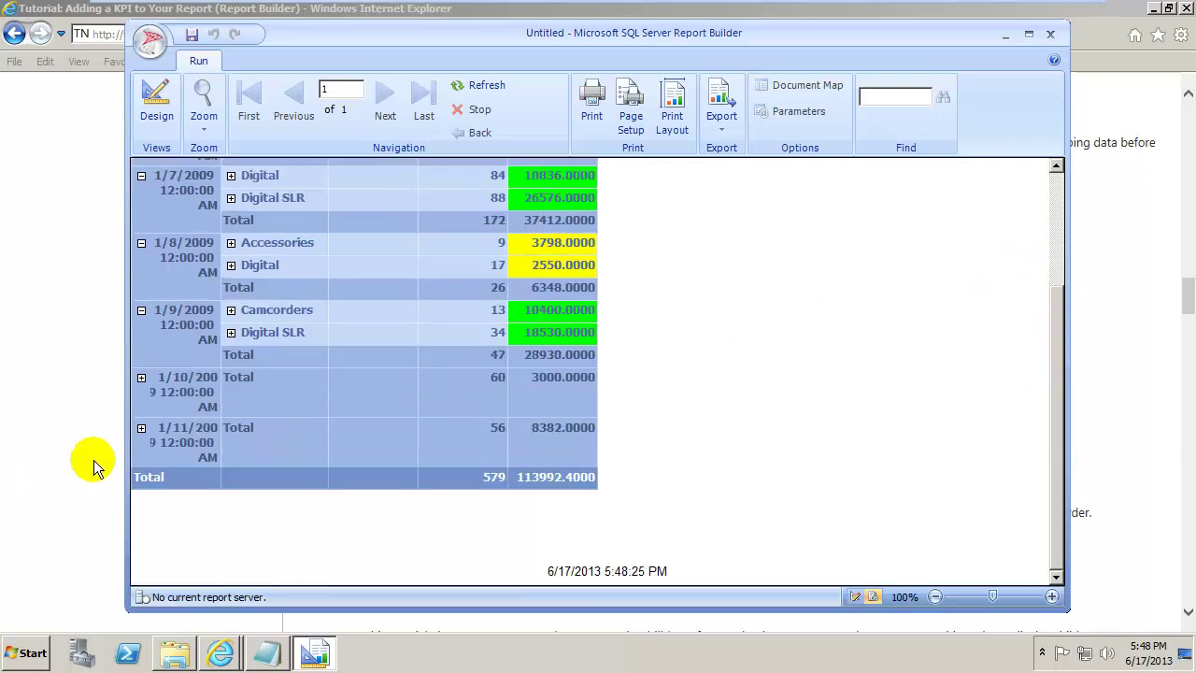
{"action": "left_click", "coordinate": [141, 428]}
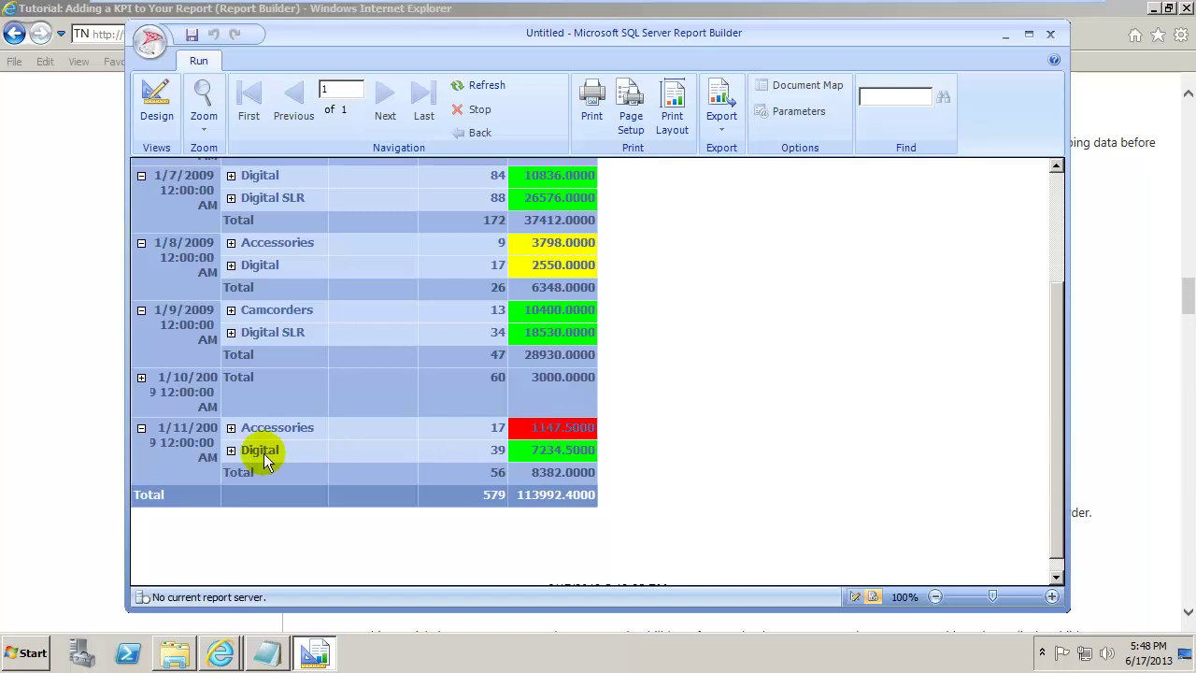
{"action": "left_click", "coordinate": [230, 427]}
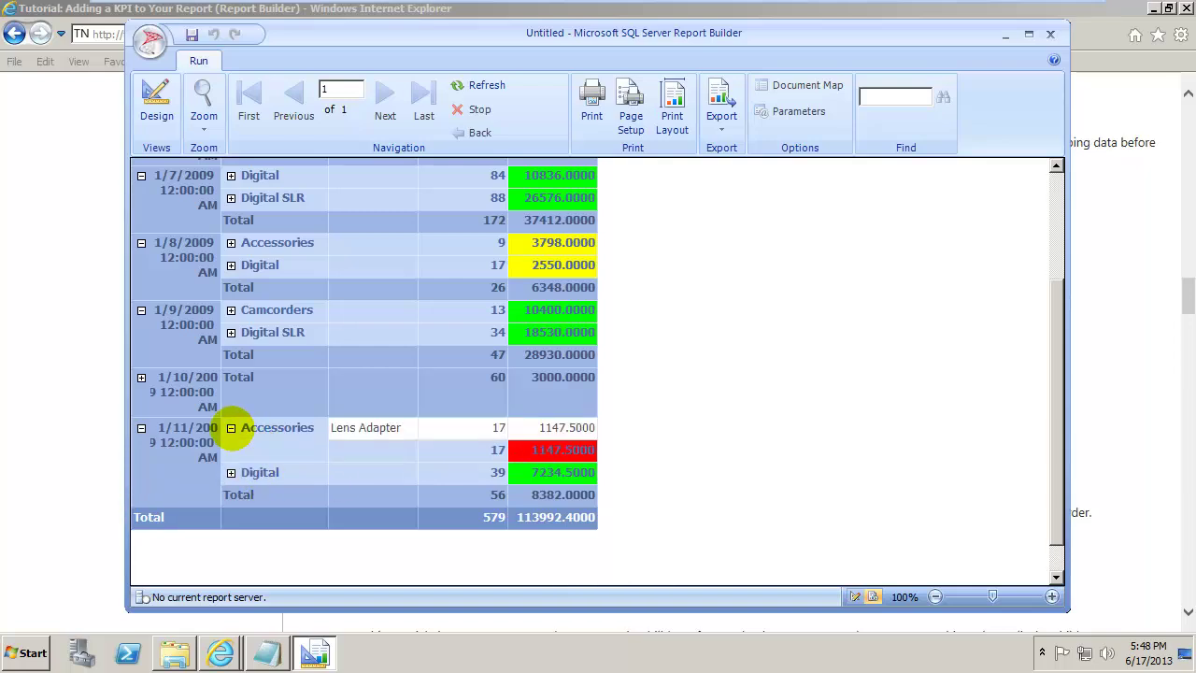
{"action": "left_click", "coordinate": [231, 427]}
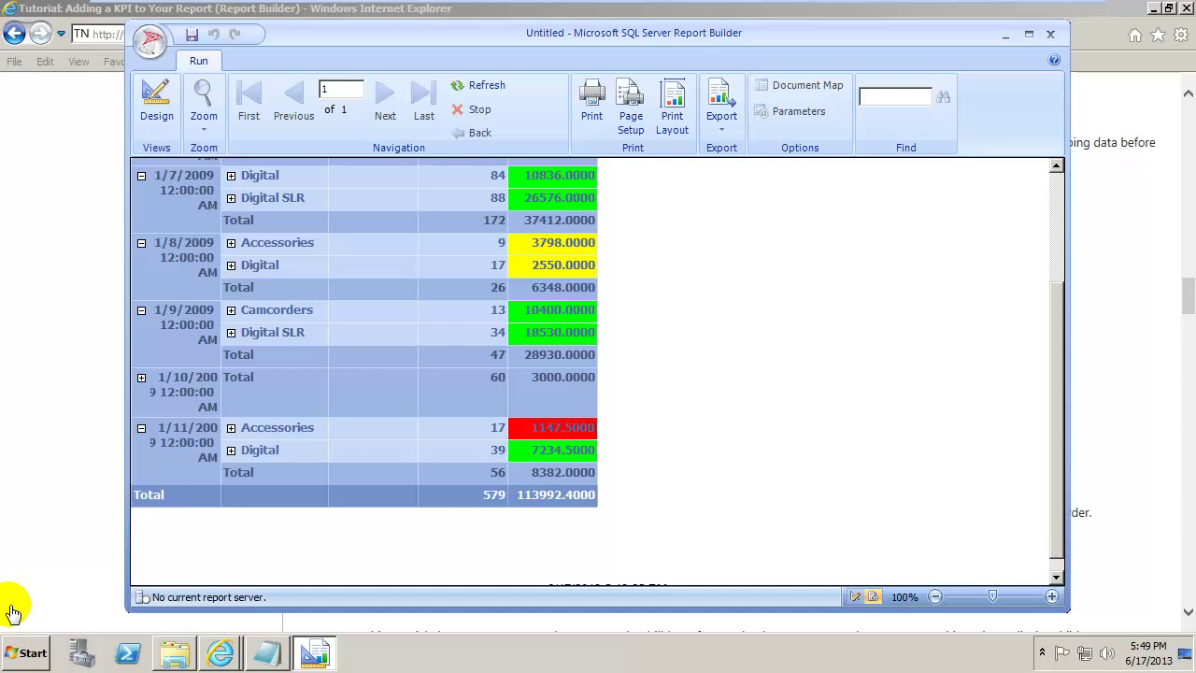
Maximize the report window and return the report to design view.
{"action": "left_click", "coordinate": [1029, 38]}
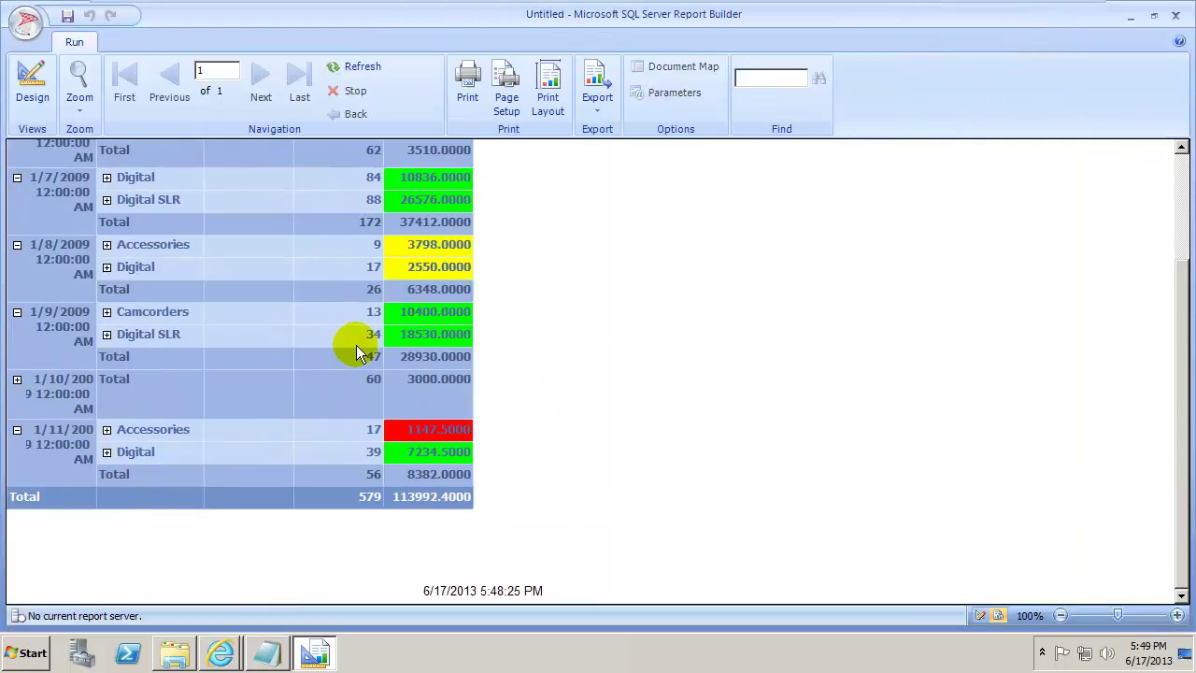
{"action": "left_click", "coordinate": [31, 99]}
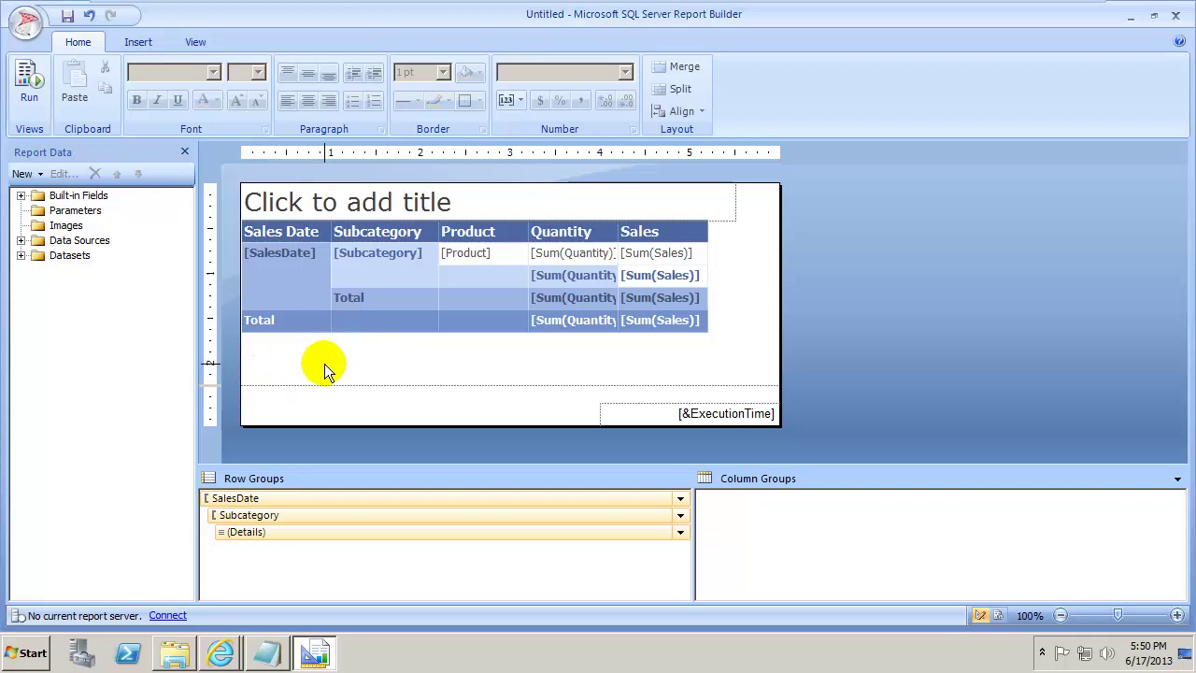
{"action": "left_click", "coordinate": [285, 369]}
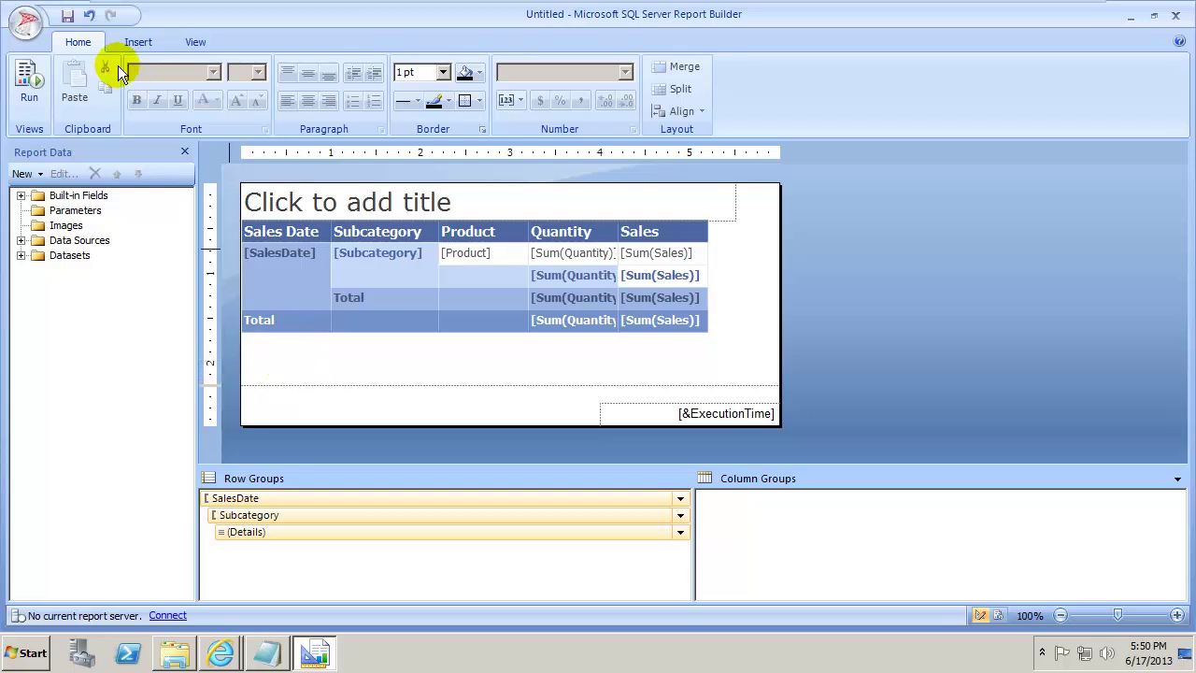
Insert a horizontal linear gauge using the first linear type and place it just below the table.
{"action": "left_click", "coordinate": [135, 42]}
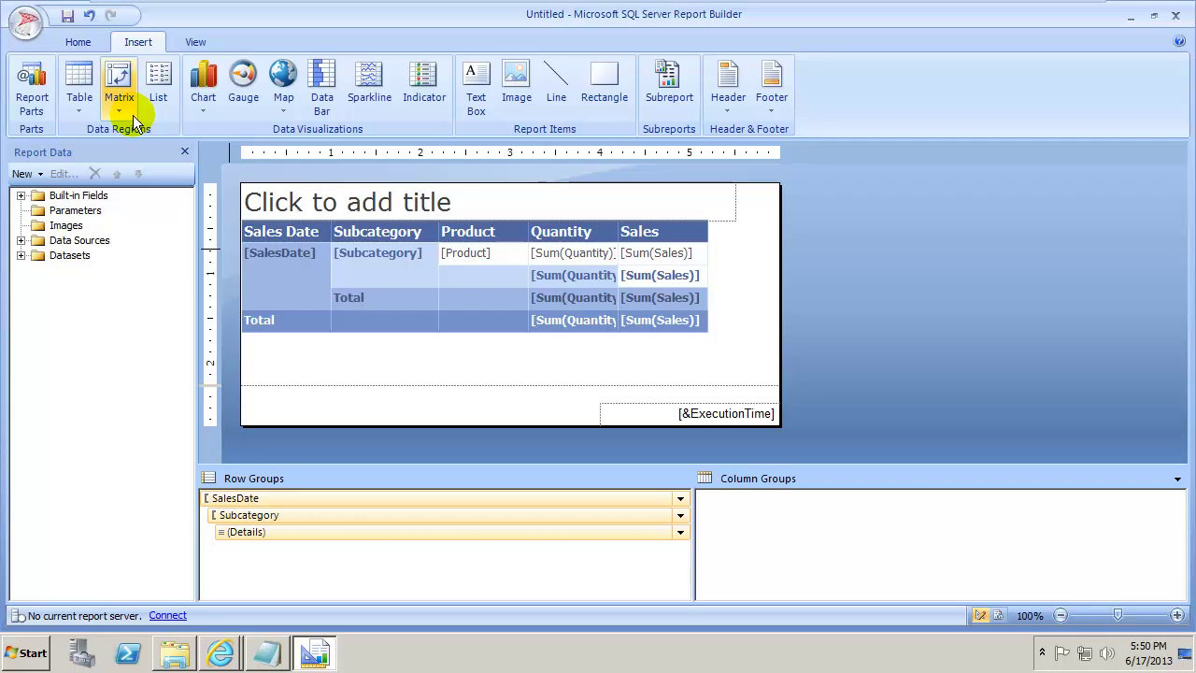
{"action": "left_click", "coordinate": [240, 99]}
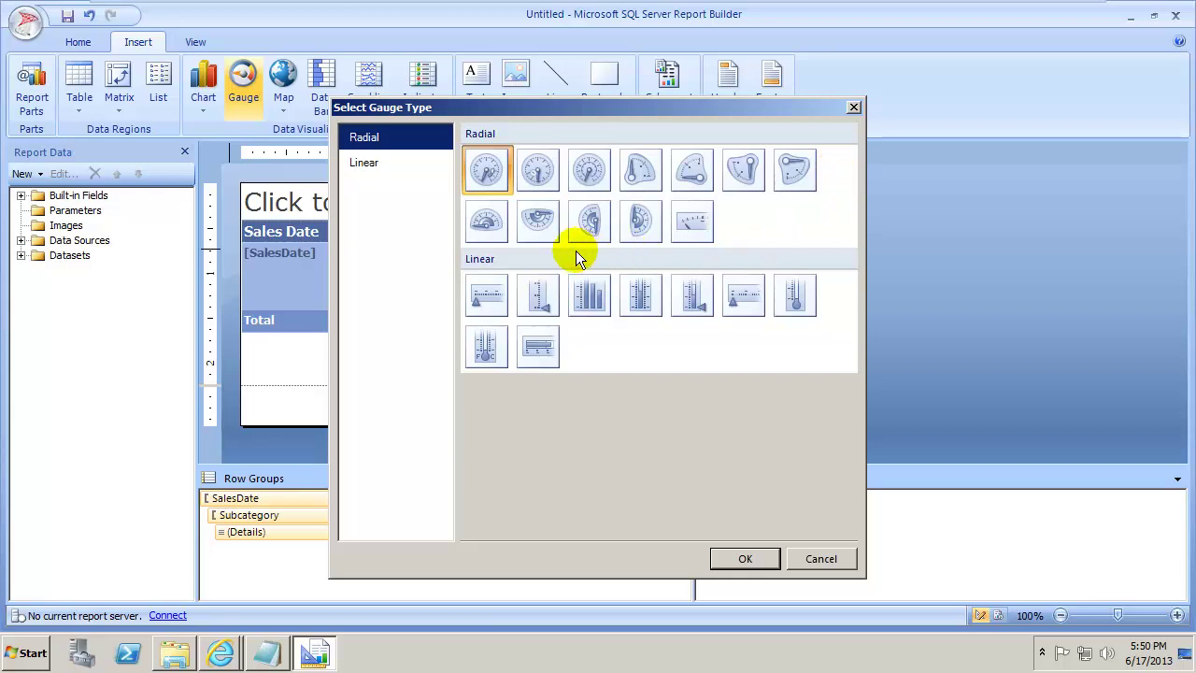
{"action": "left_click", "coordinate": [373, 172]}
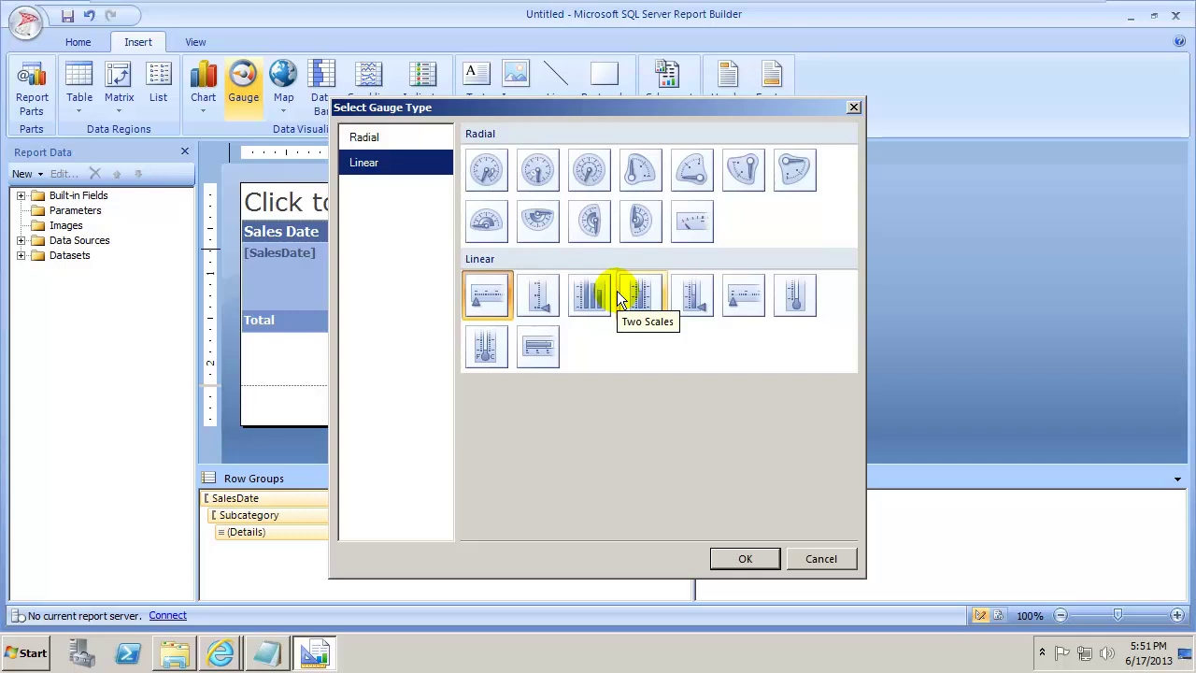
{"action": "left_click", "coordinate": [482, 294]}
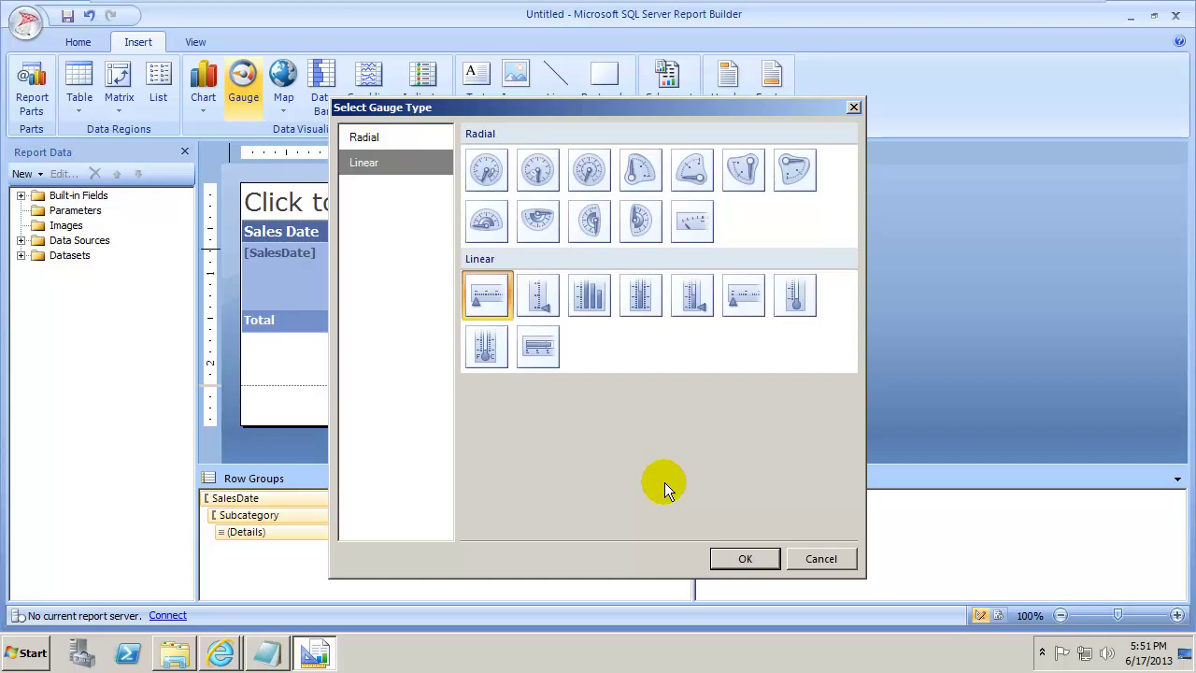
{"action": "left_click", "coordinate": [743, 558]}
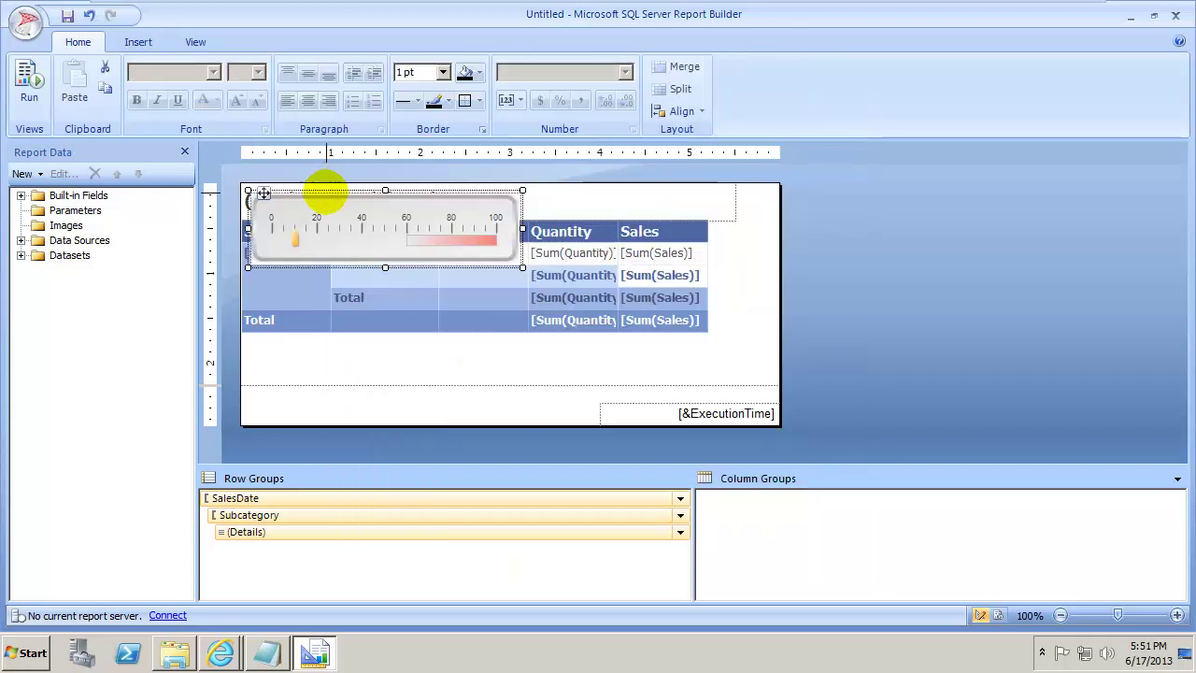
{"action": "left_click_drag", "start_coordinate": [324, 195], "coordinate": [335, 347]}
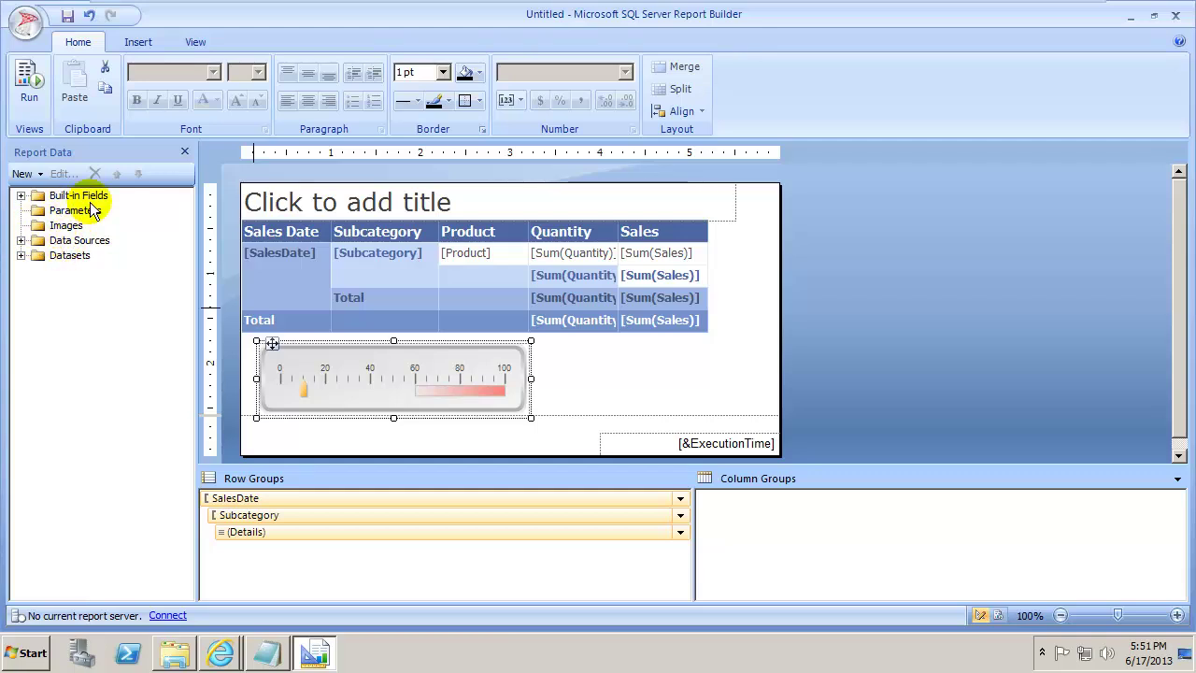
Assign the Sales field from DataSet1 as the value of the linear gauge's pointer.
{"action": "left_click", "coordinate": [21, 255]}
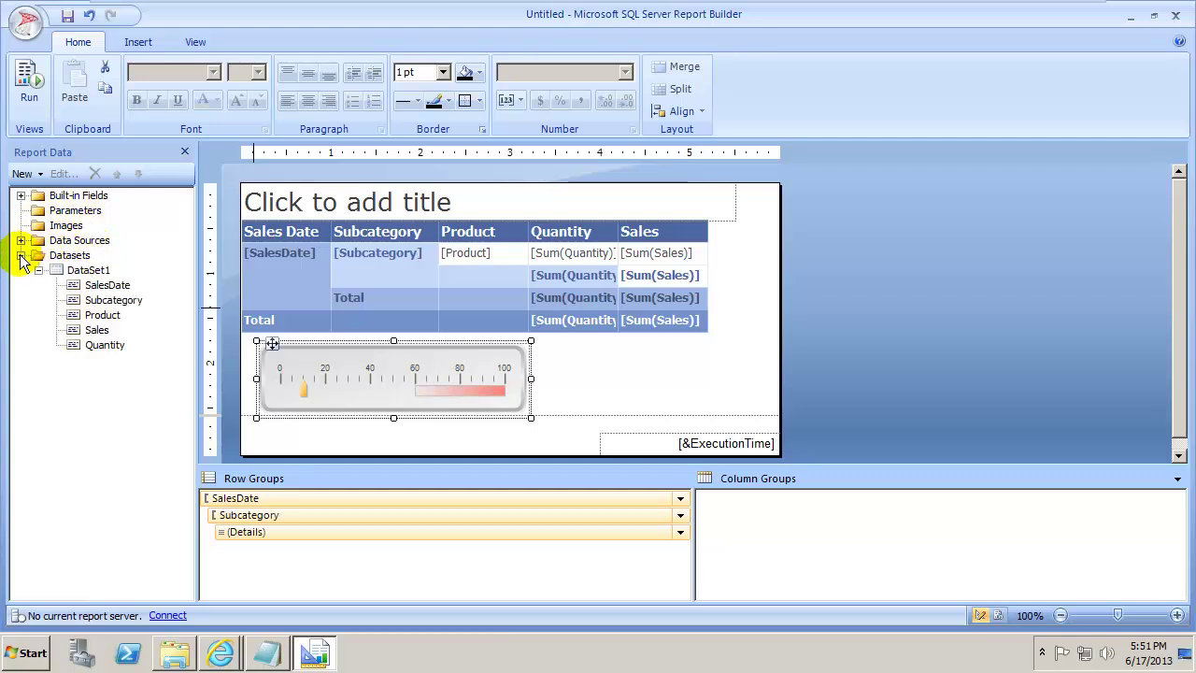
{"action": "left_click", "coordinate": [90, 332]}
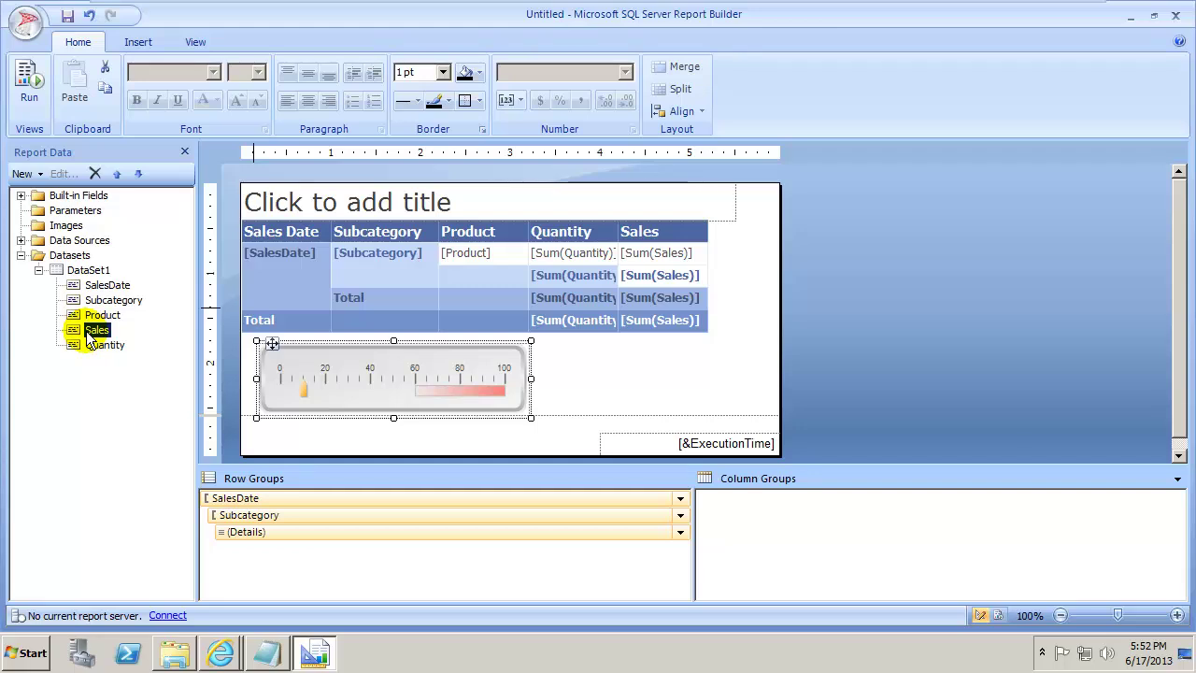
{"action": "left_click_drag", "start_coordinate": [79, 334], "coordinate": [302, 376]}
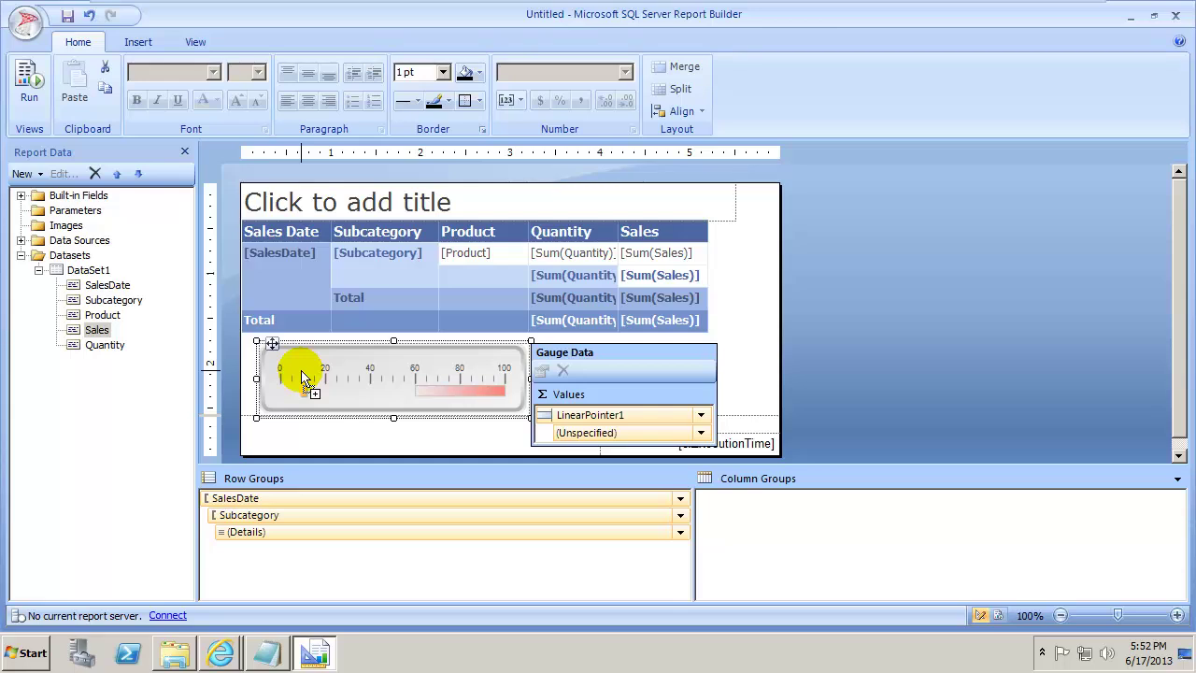
{"action": "left_click_drag", "start_coordinate": [303, 377], "coordinate": [303, 377]}
{"action": "left_click_drag", "start_coordinate": [303, 377], "coordinate": [303, 377]}
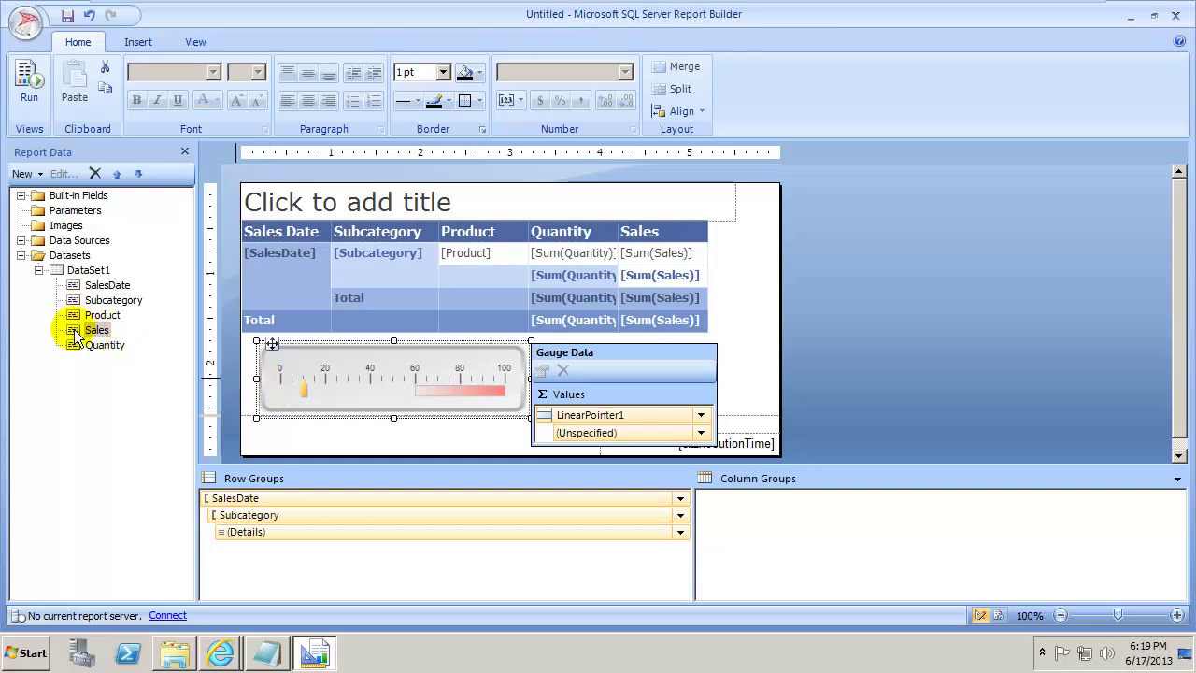
{"action": "left_click_drag", "start_coordinate": [74, 332], "coordinate": [554, 435]}
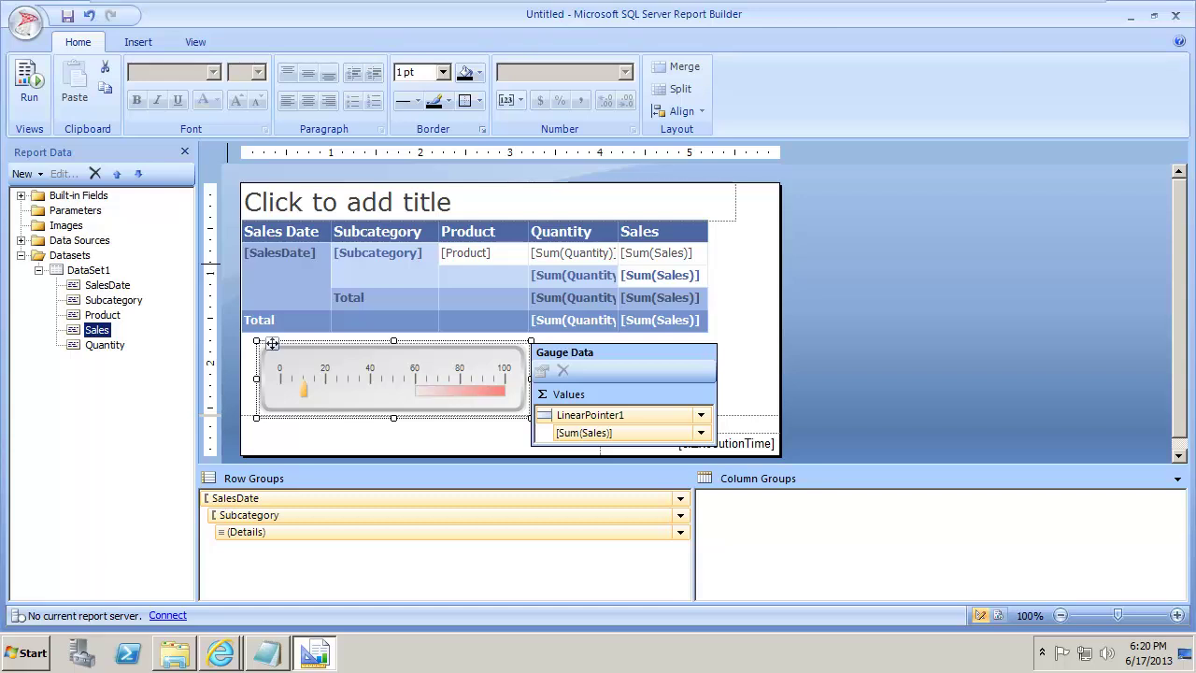
Change the gauge pointer's type to Bar and set its gradient fill's secondary color to Yellow.
{"action": "left_click", "coordinate": [303, 393]}
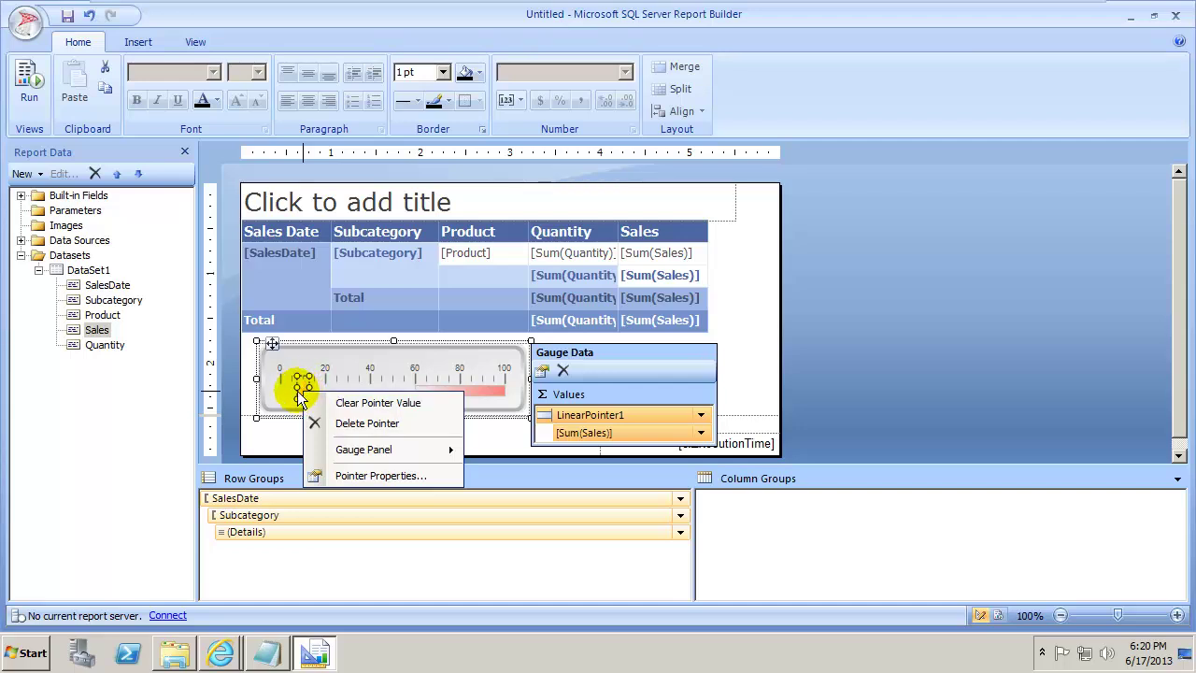
{"action": "left_click", "coordinate": [350, 475]}
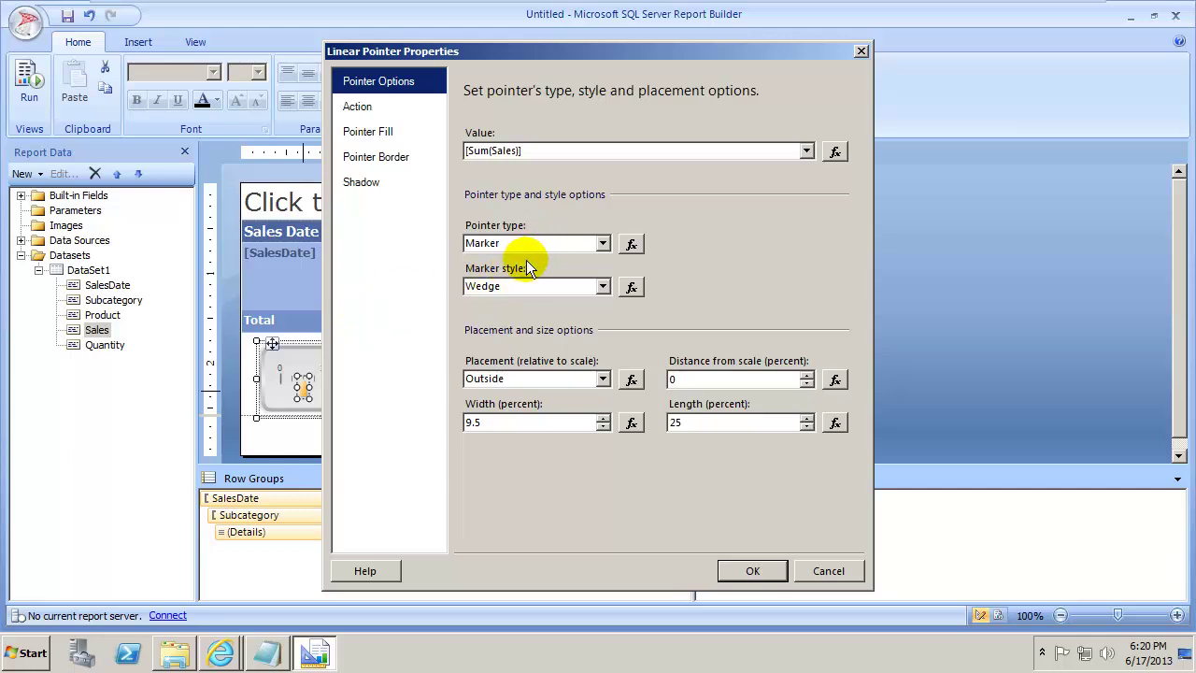
{"action": "left_click", "coordinate": [604, 244]}
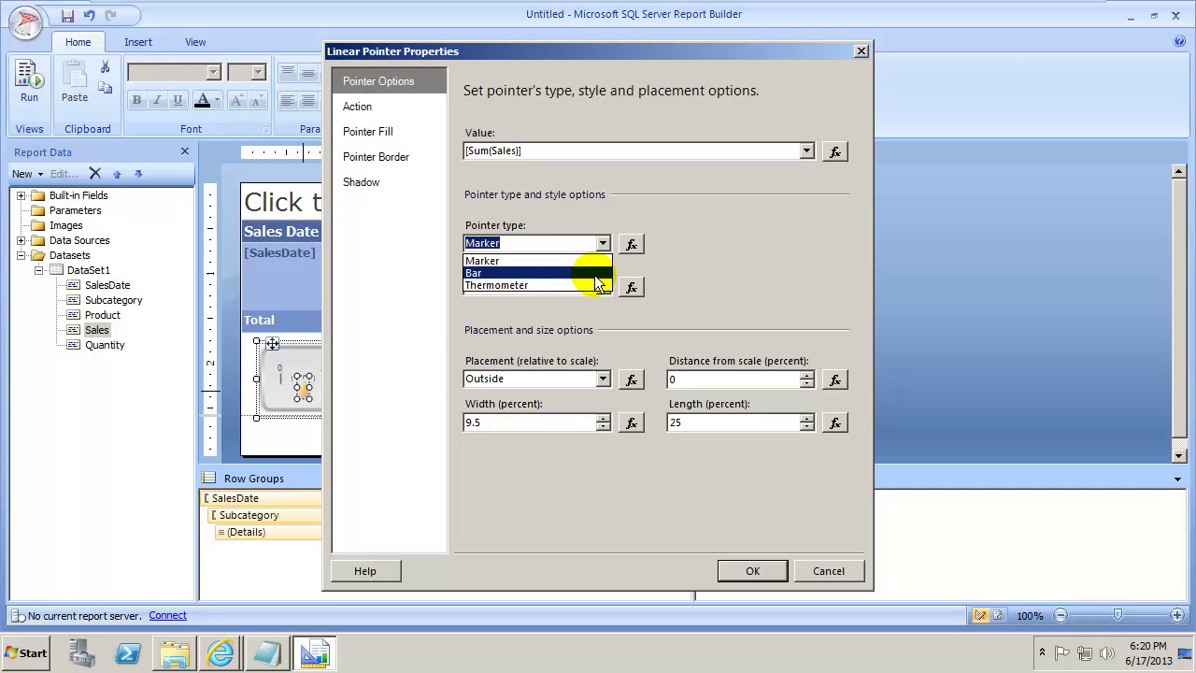
{"action": "left_click", "coordinate": [596, 273]}
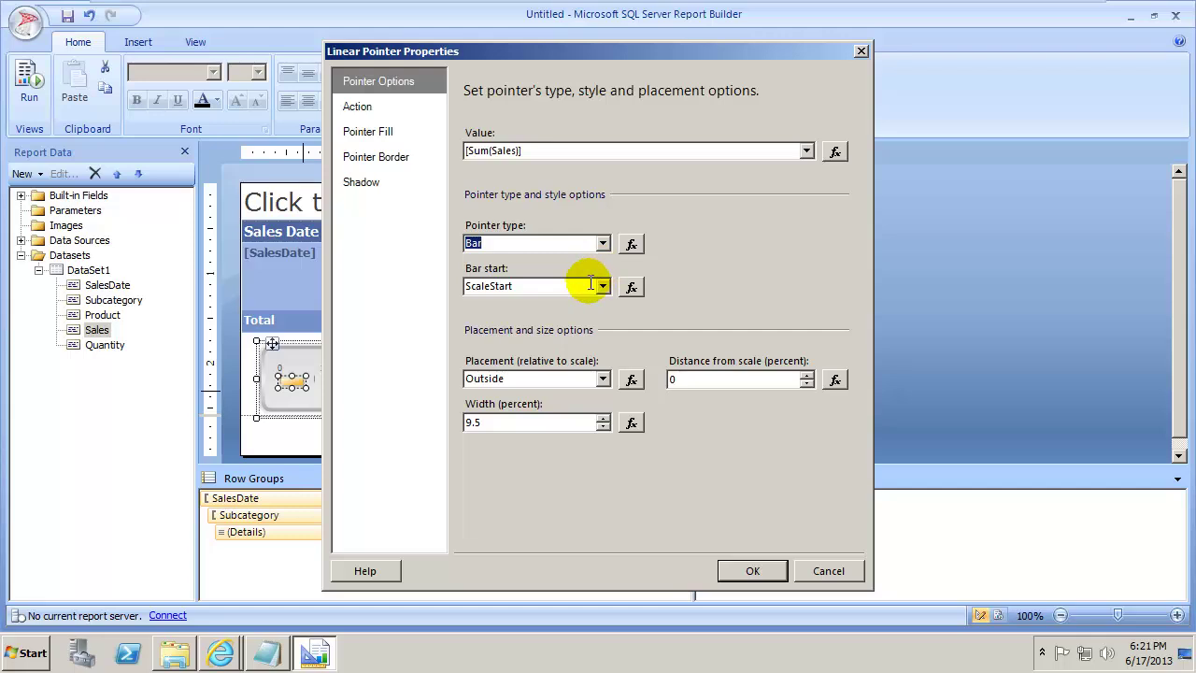
{"action": "left_click", "coordinate": [400, 131]}
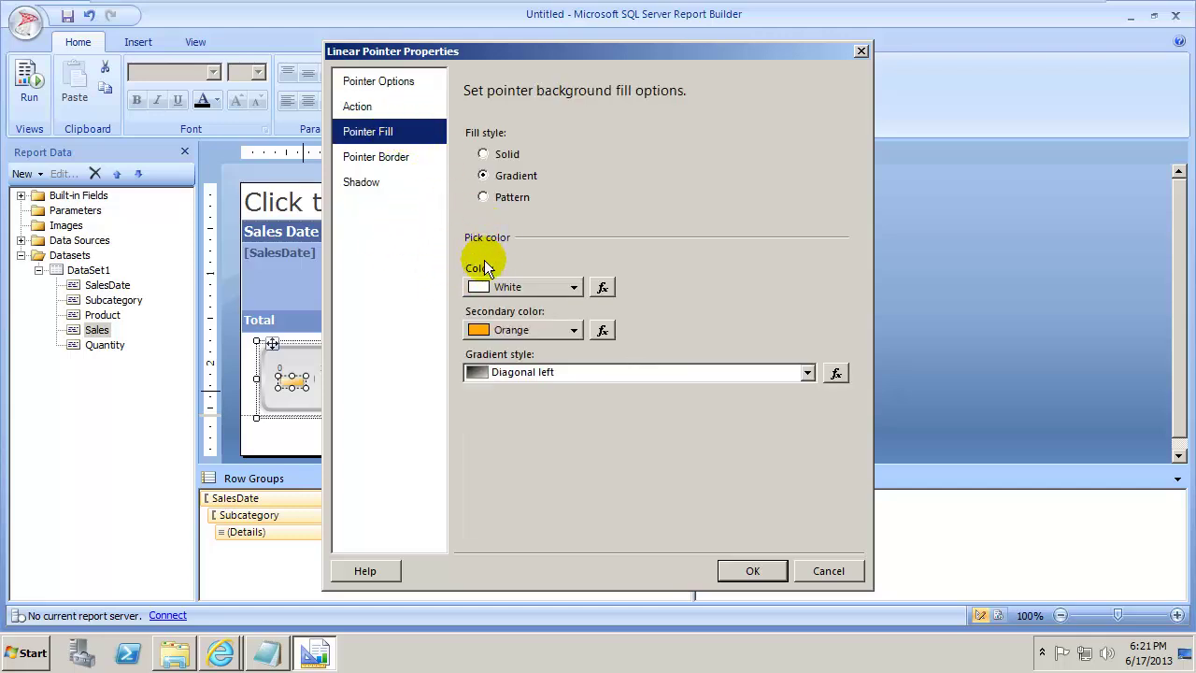
{"action": "left_click", "coordinate": [571, 329]}
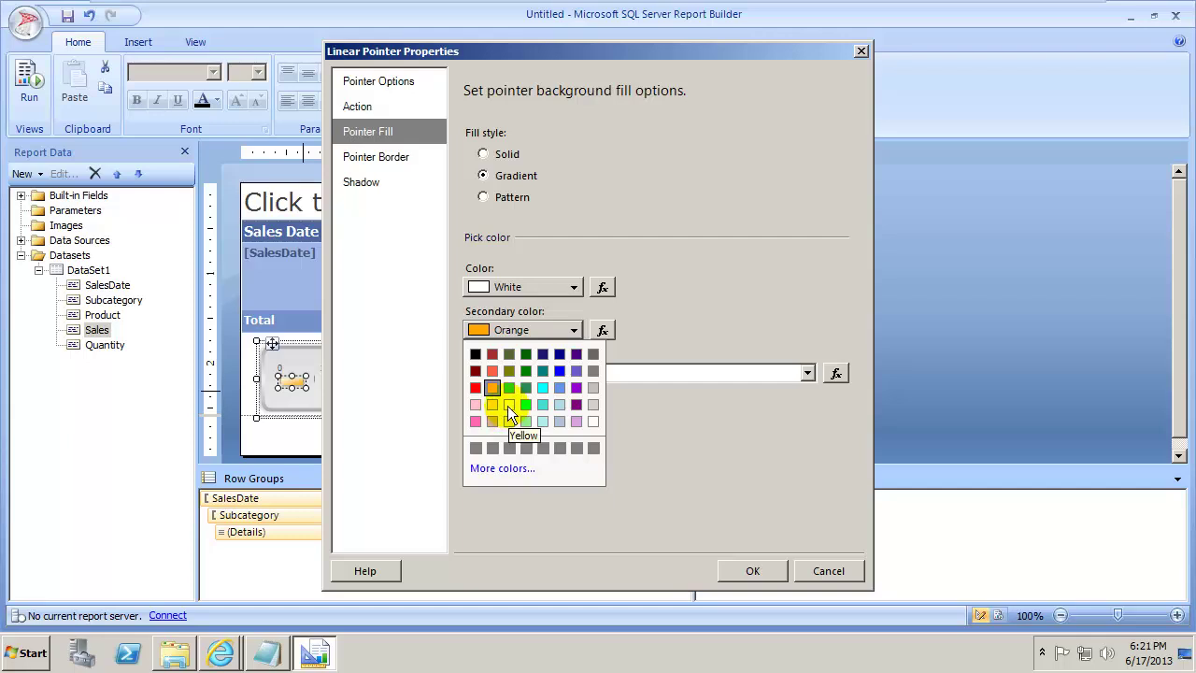
{"action": "left_click", "coordinate": [508, 406]}
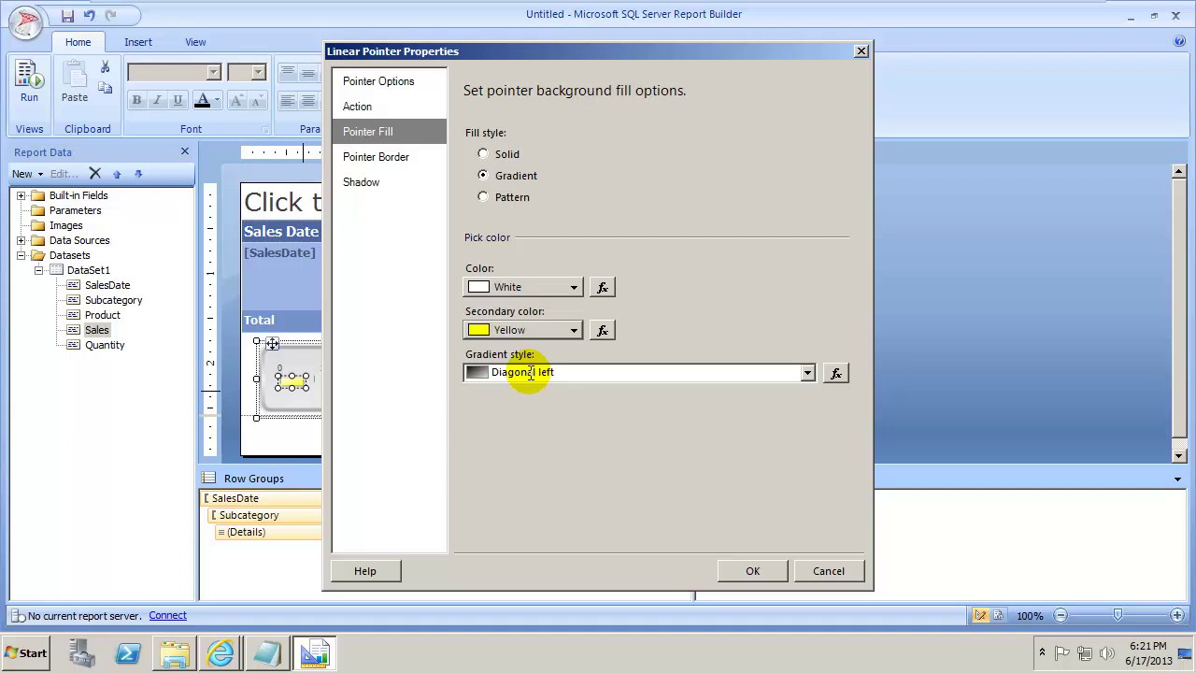
{"action": "left_click", "coordinate": [751, 572]}
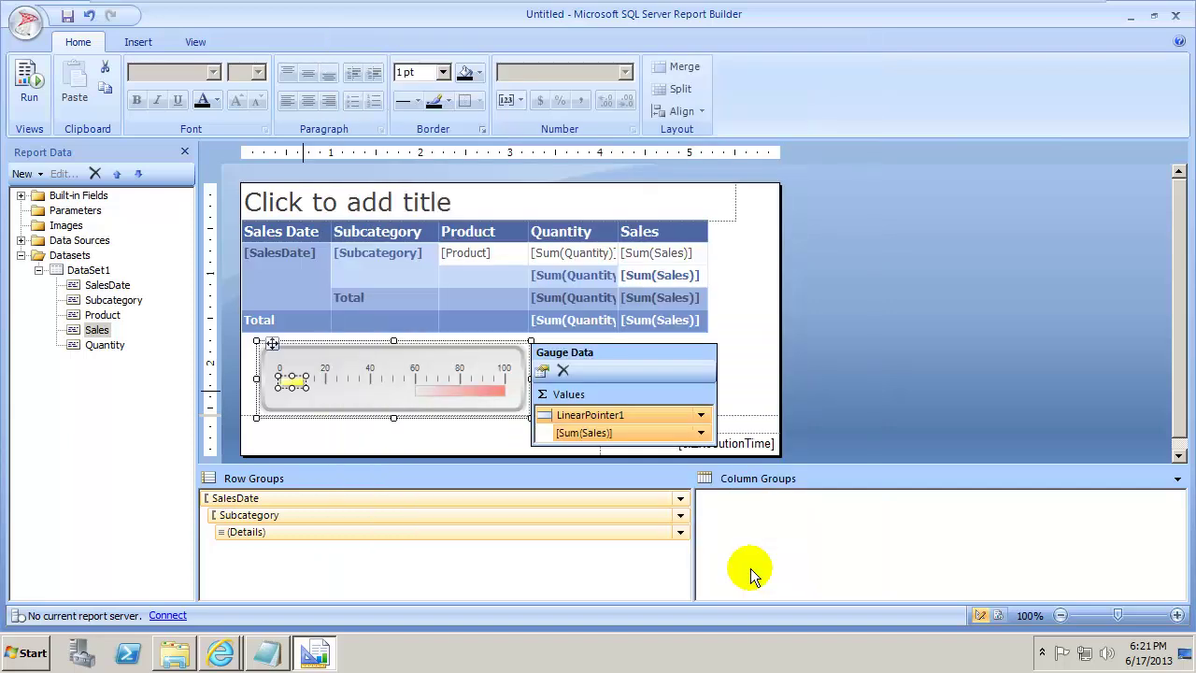
Set the maximum of the gauge's linear scale to 25000.
{"action": "right_click", "coordinate": [368, 389]}
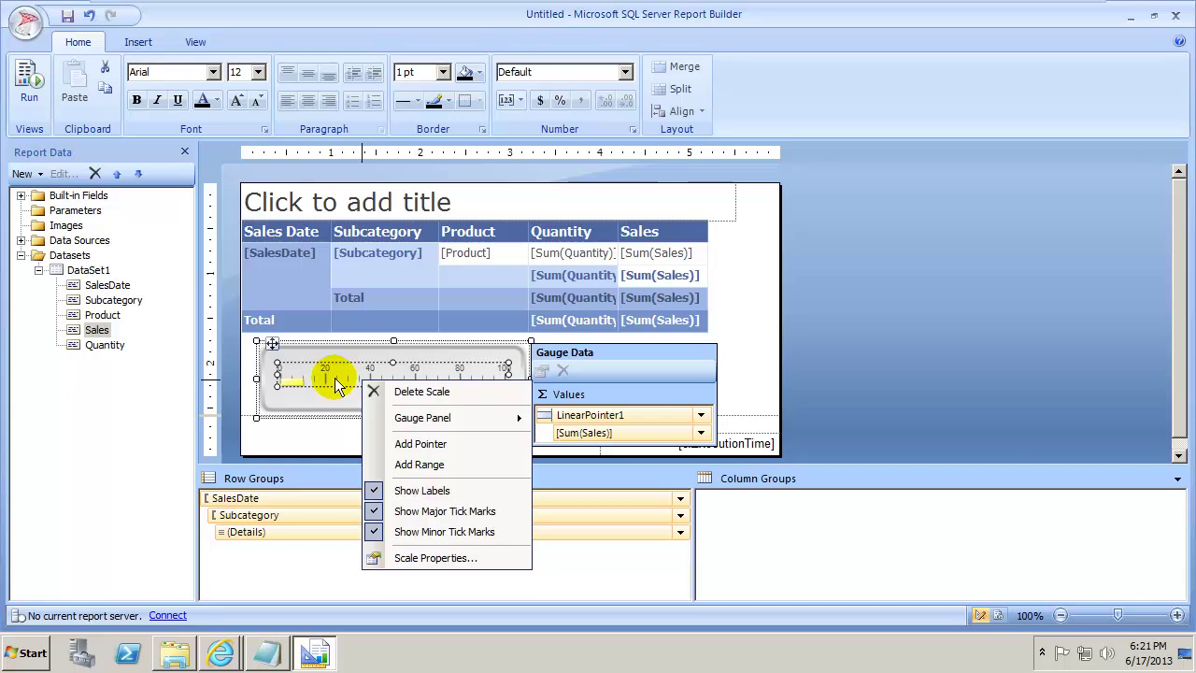
{"action": "left_click", "coordinate": [435, 561]}
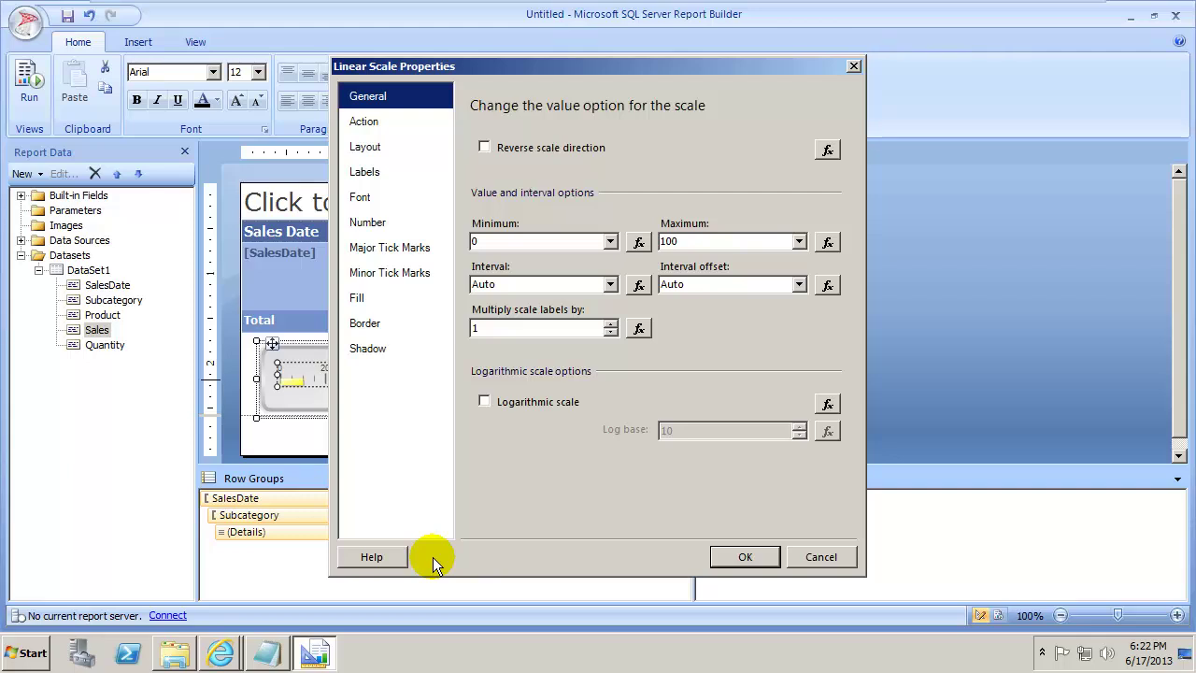
{"action": "left_click", "coordinate": [800, 242]}
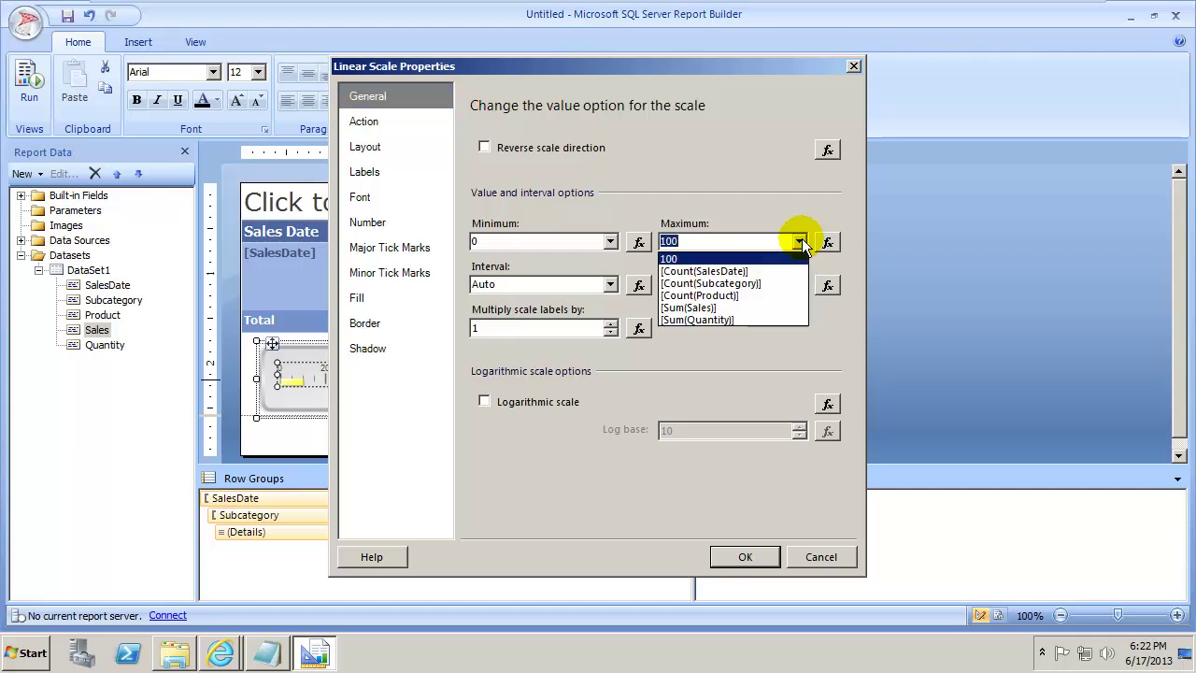
{"action": "left_click", "coordinate": [762, 258]}
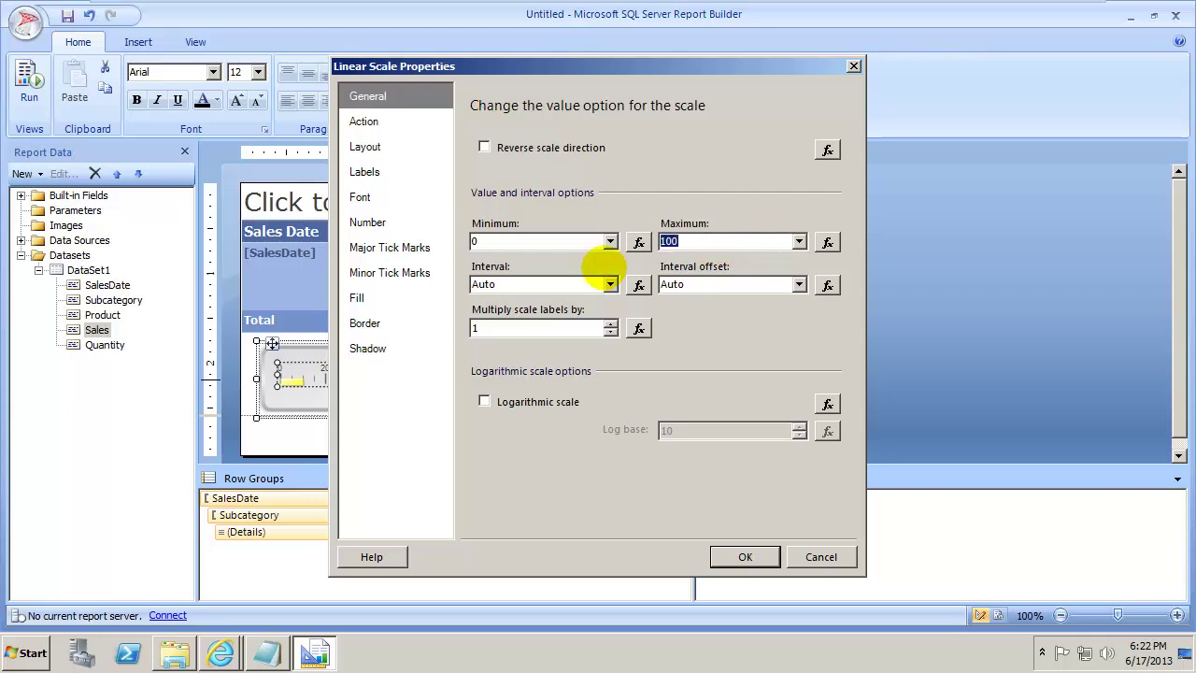
{"action": "key", "text": "BackSpace"}
{"action": "type", "text": "25000"}
{"action": "left_click", "coordinate": [799, 242]}
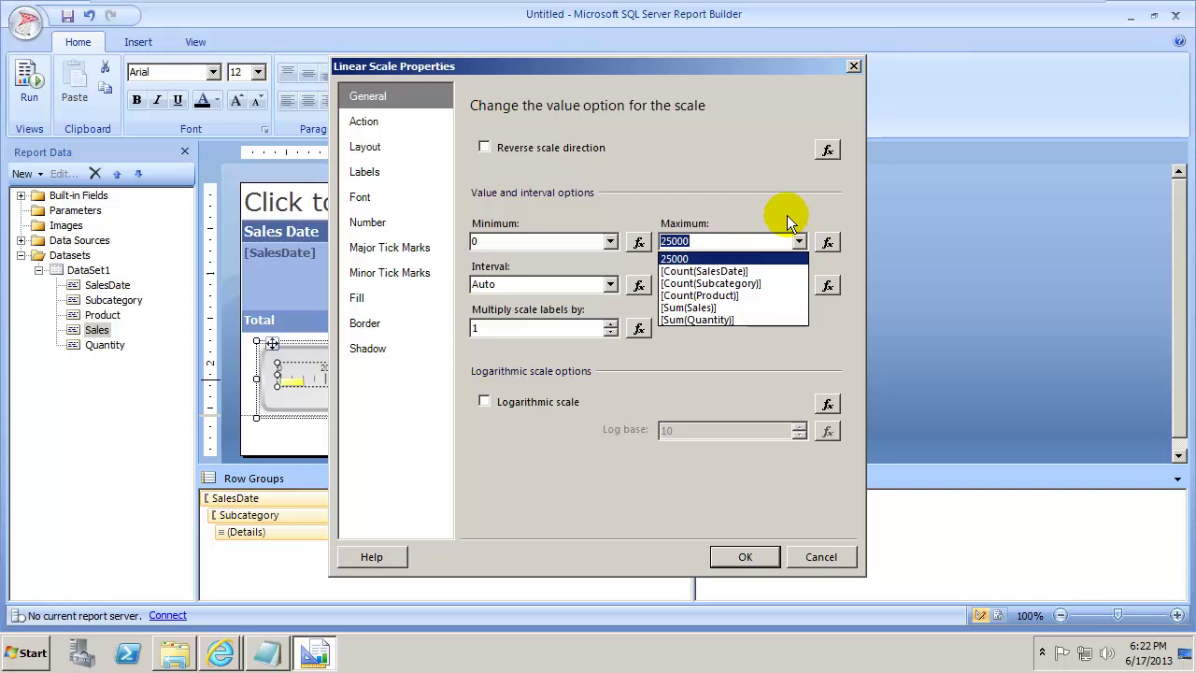
{"action": "left_click", "coordinate": [787, 215]}
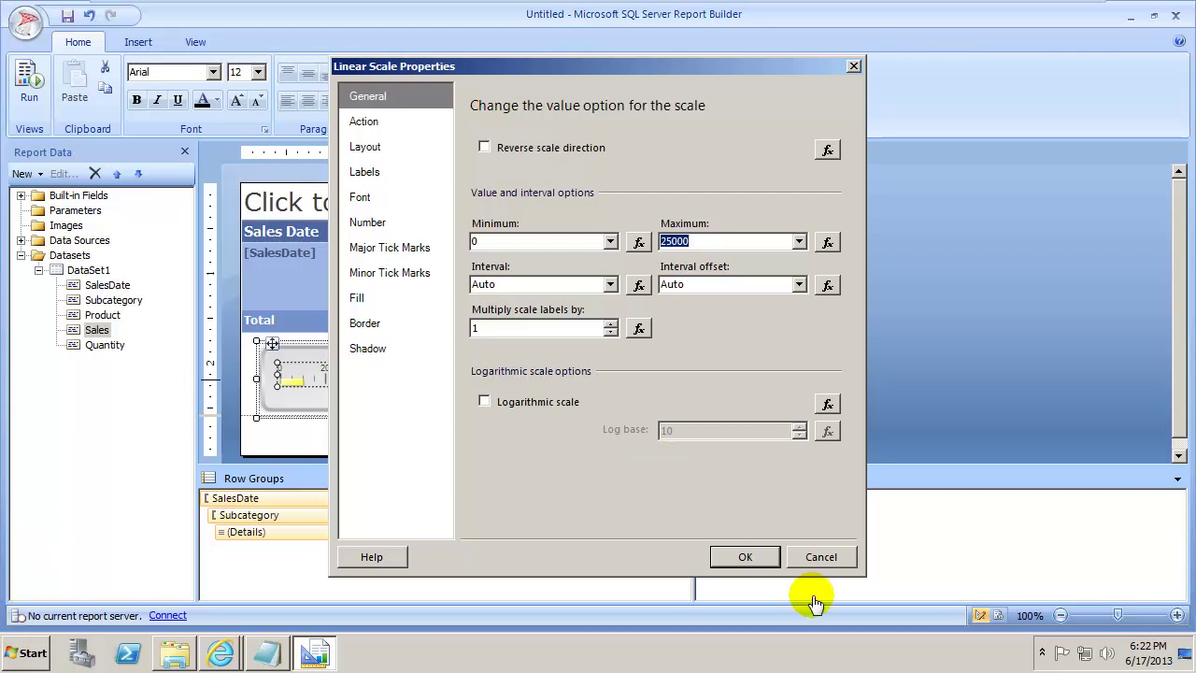
{"action": "left_click", "coordinate": [744, 558]}
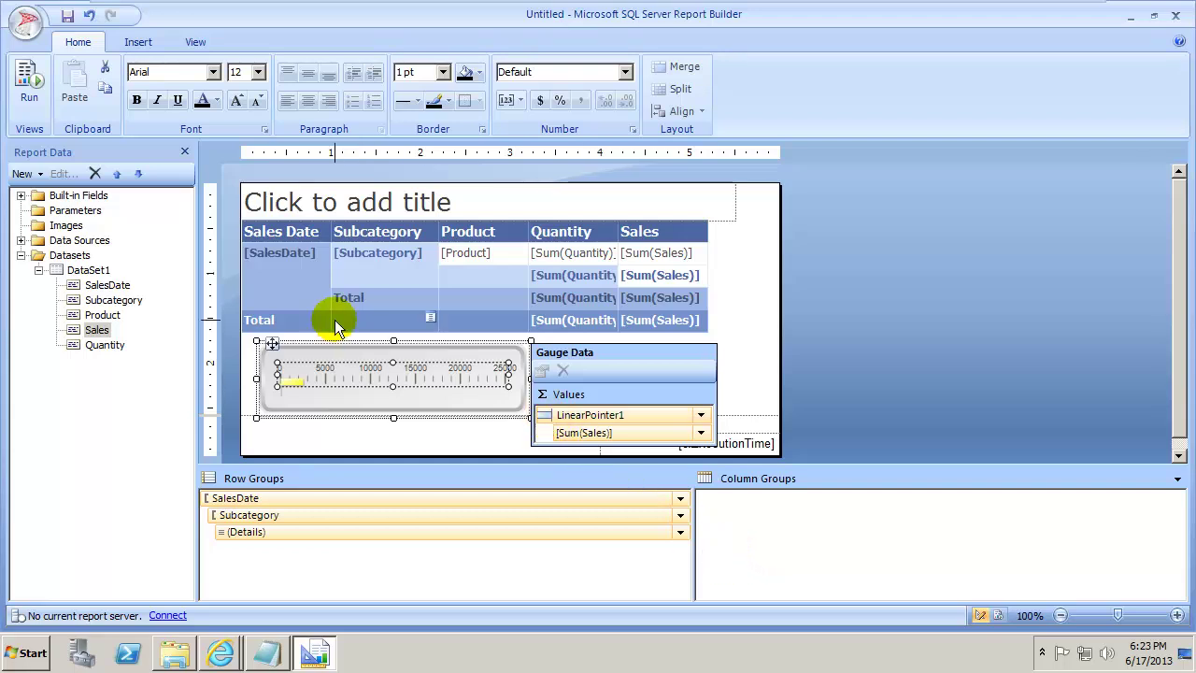
Run the report to check the gauge below the table, and return to design view.
{"action": "left_click", "coordinate": [26, 77]}
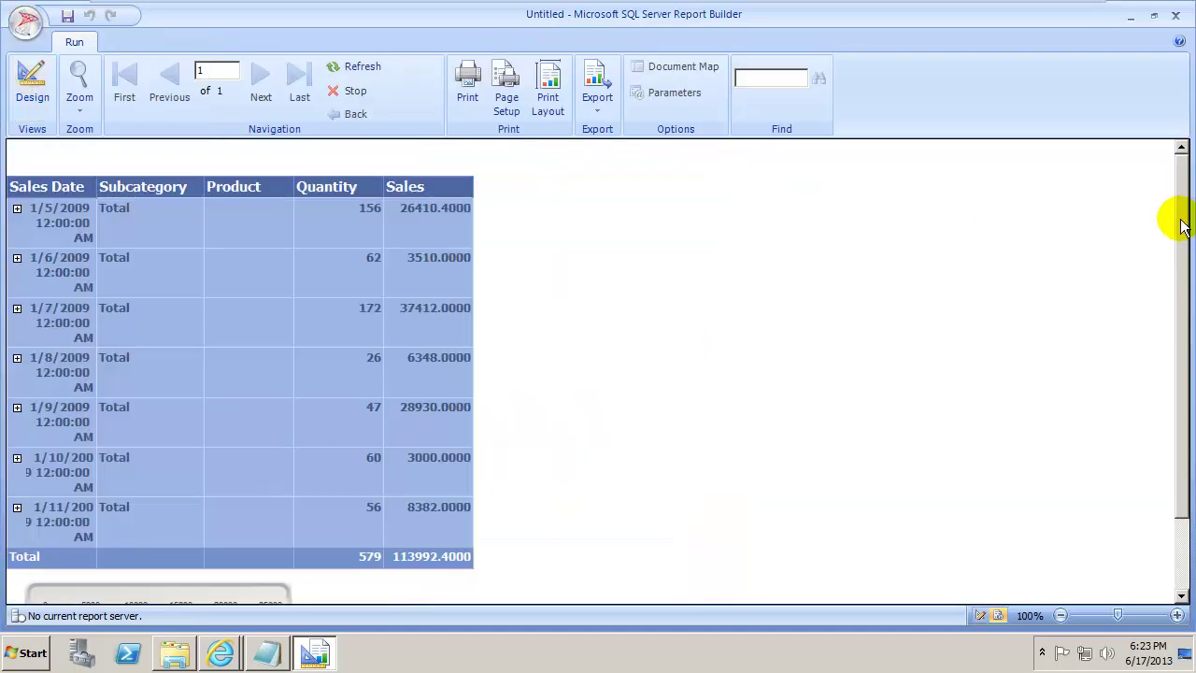
{"action": "left_click_drag", "start_coordinate": [1180, 222], "coordinate": [1195, 318]}
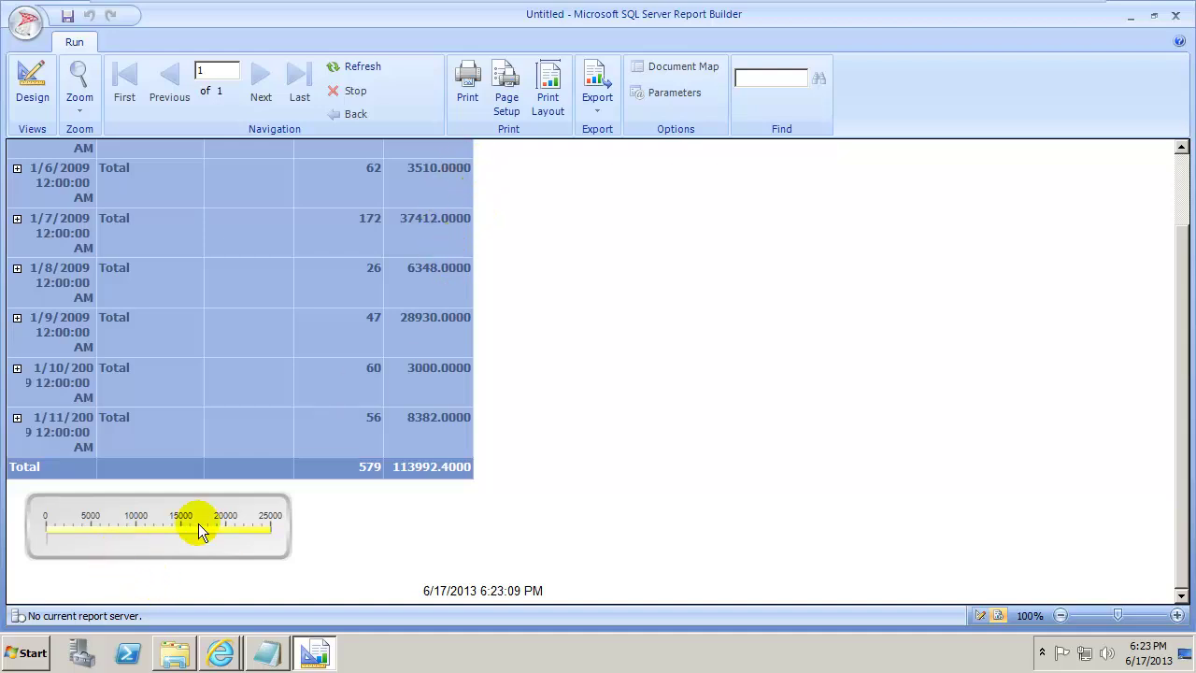
{"action": "left_click", "coordinate": [31, 99]}
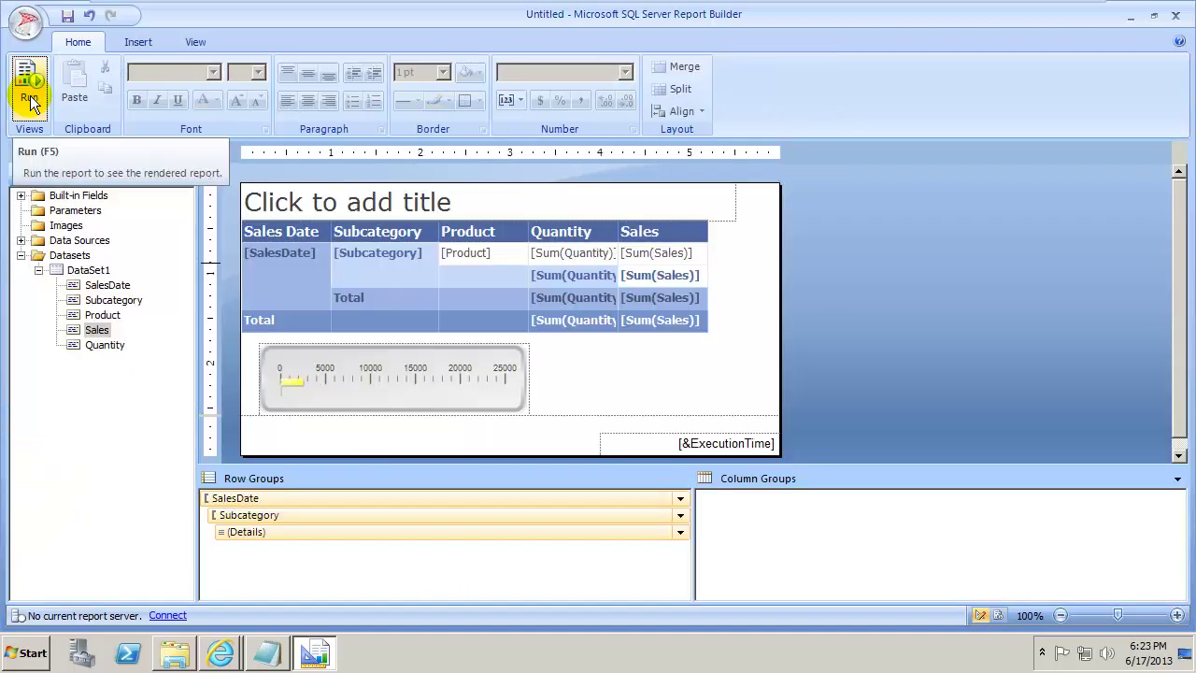
Insert a column to the right of the Sales column and give it the header KPI.
{"action": "right_click", "coordinate": [697, 241]}
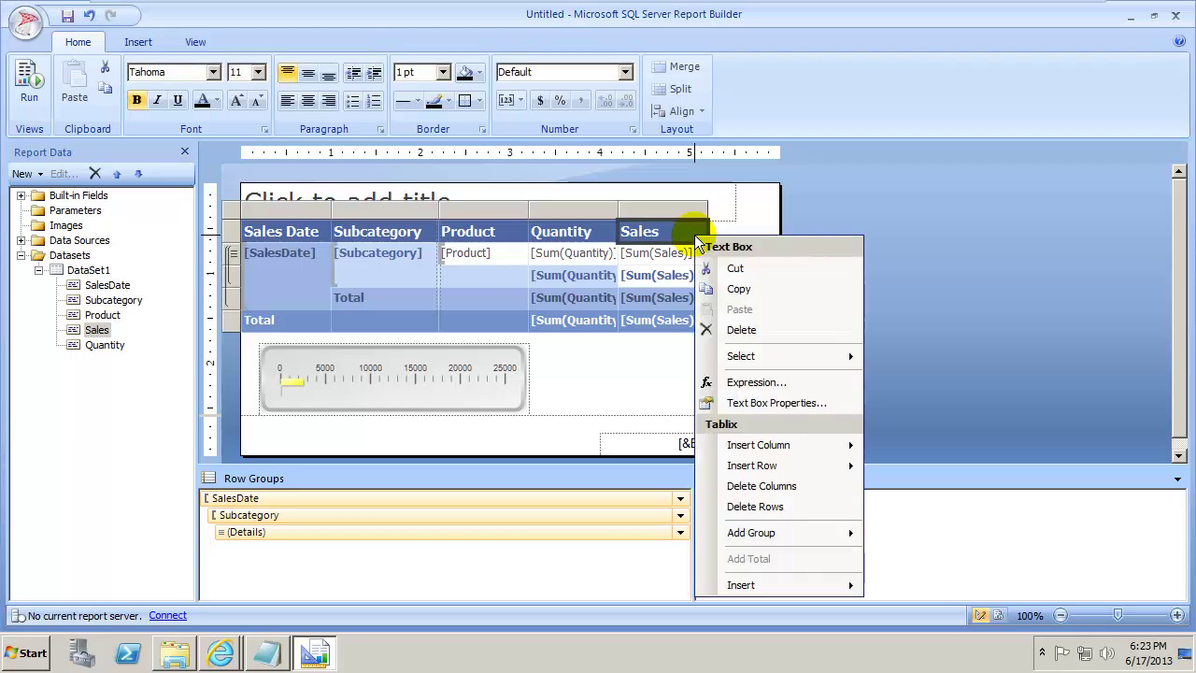
{"action": "mouse_move", "coordinate": [774, 454]}
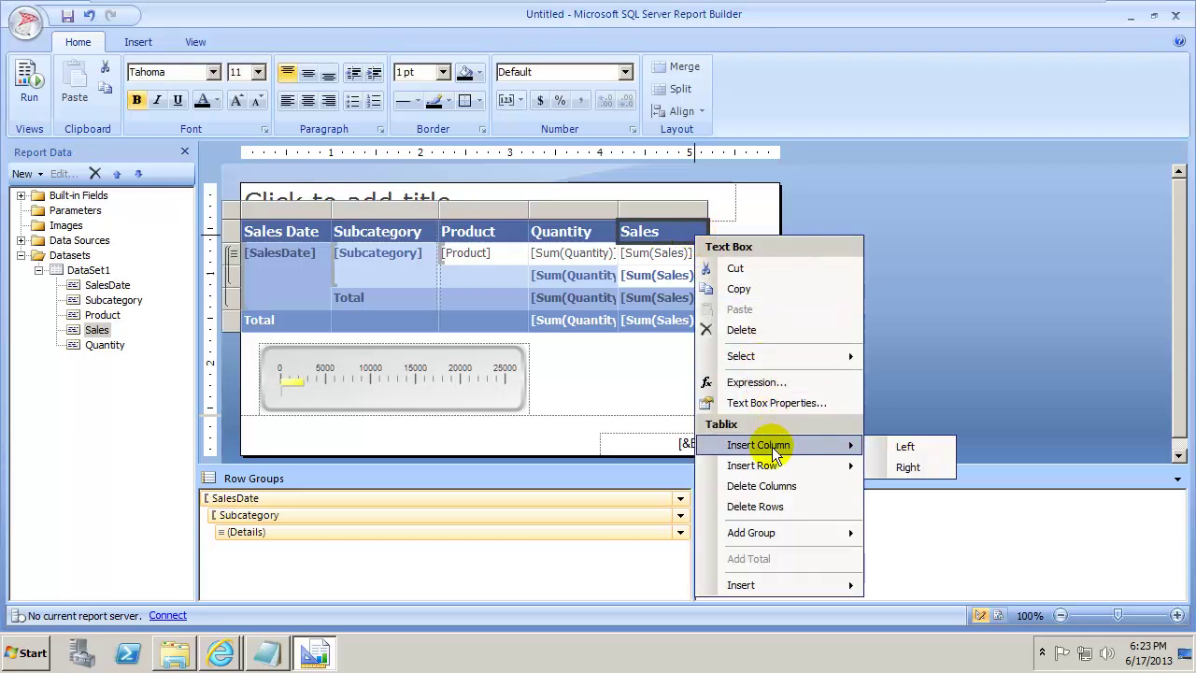
{"action": "left_click", "coordinate": [934, 469]}
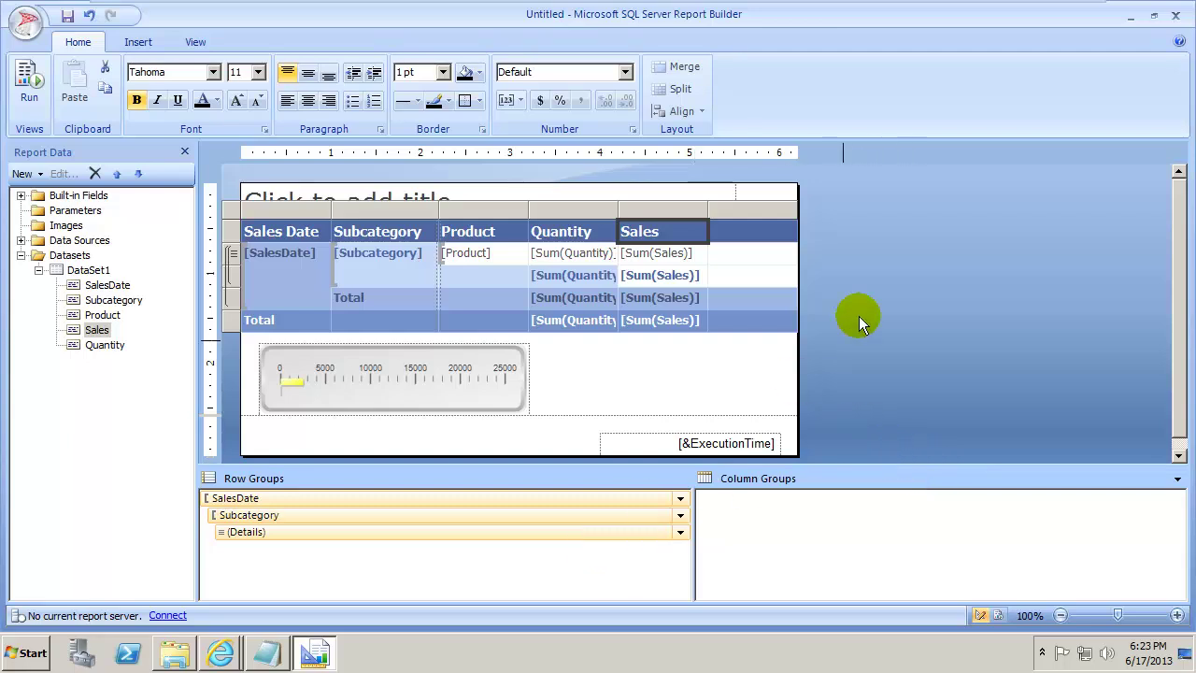
{"action": "mouse_move", "coordinate": [722, 260]}
{"action": "left_click", "coordinate": [724, 233]}
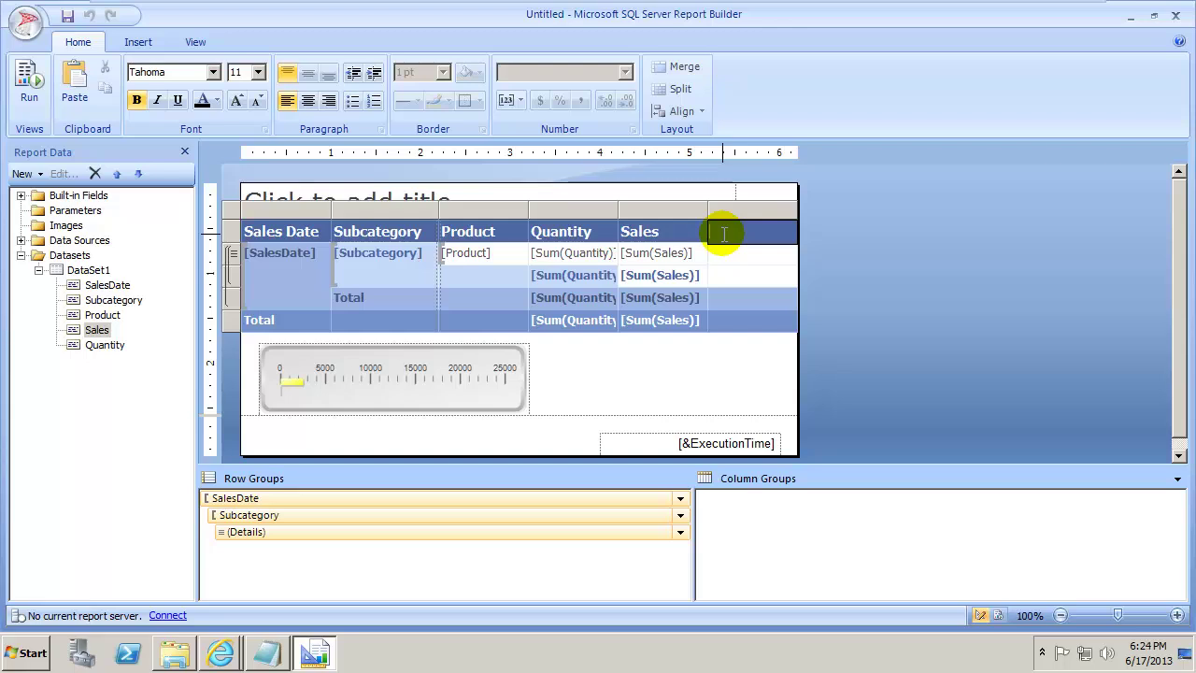
{"action": "type", "text": "KPI"}
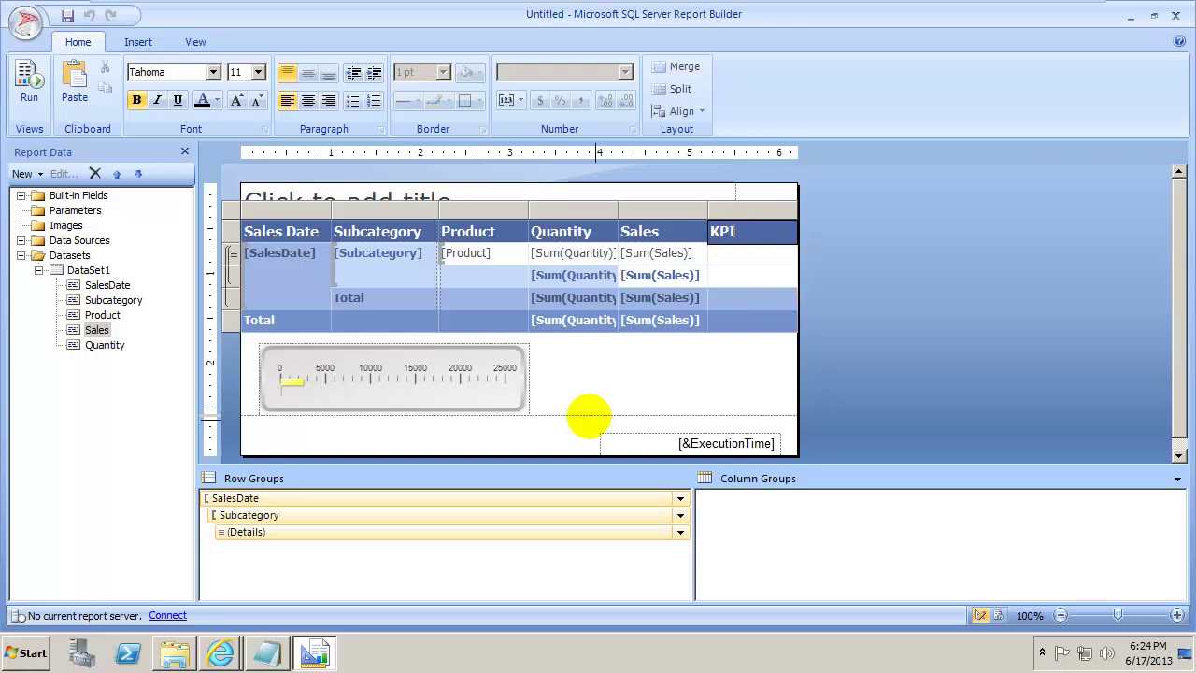
{"action": "left_click", "coordinate": [593, 408]}
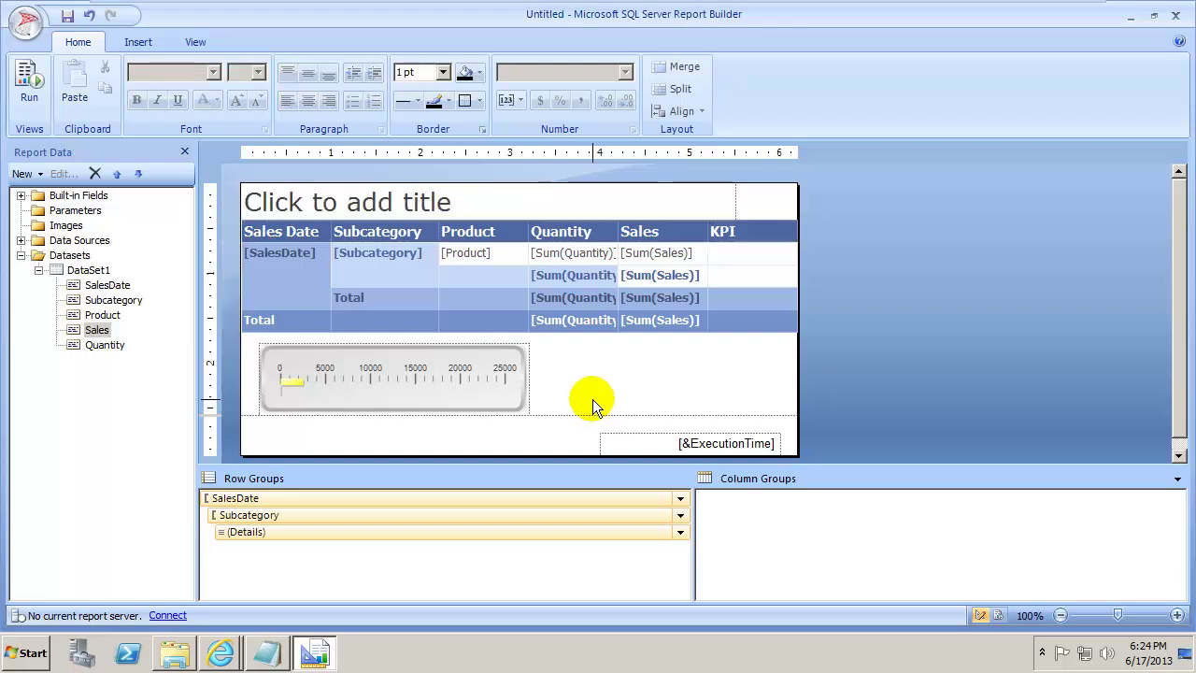